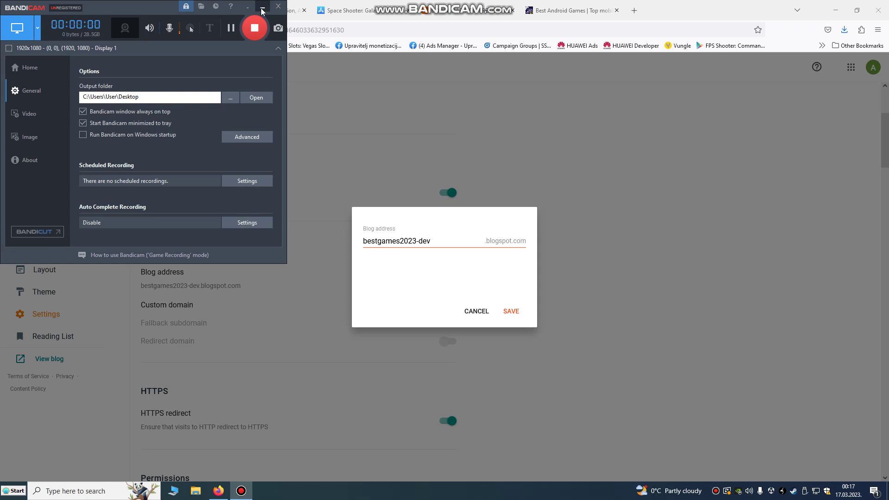
Edit the blog address field, keep it as bestgames2023-dev.blogspot.com, and save it.
left_click(263, 5)
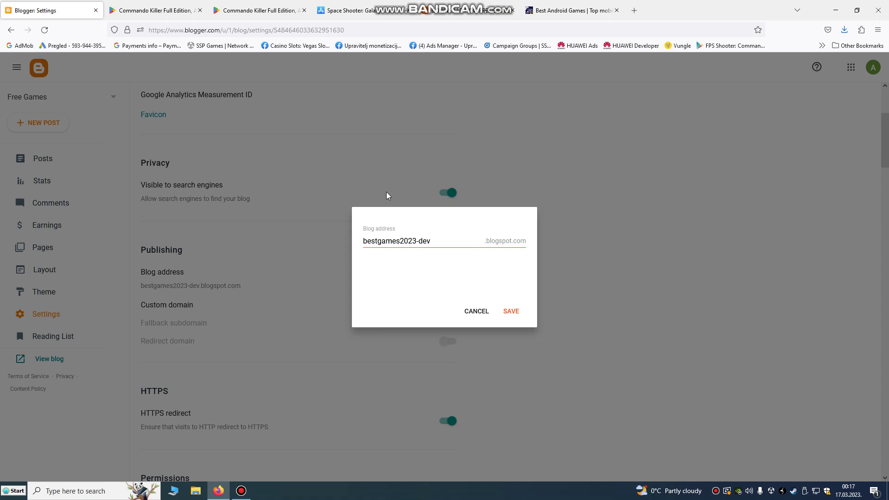
left_click_drag(169, 30, 220, 29)
left_click(694, 291)
left_click(458, 243)
left_click(374, 243)
left_click_drag(439, 243, 362, 243)
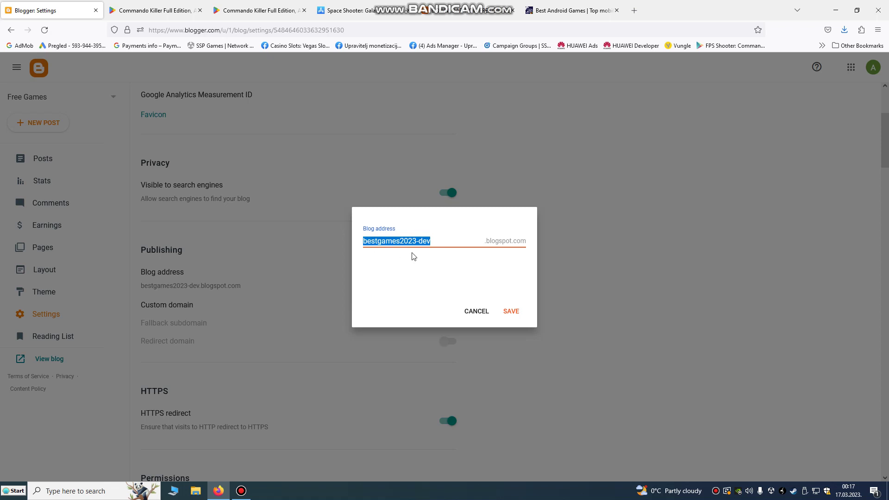
left_click(372, 244)
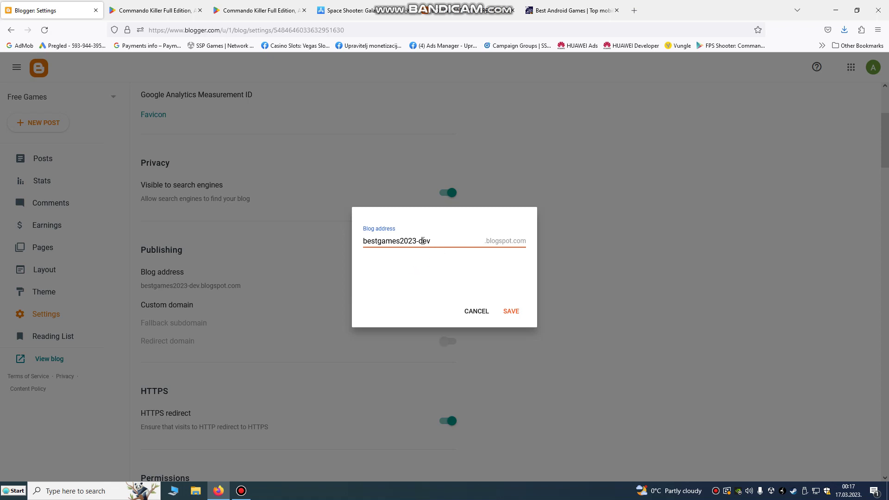
left_click(430, 238)
left_click(509, 311)
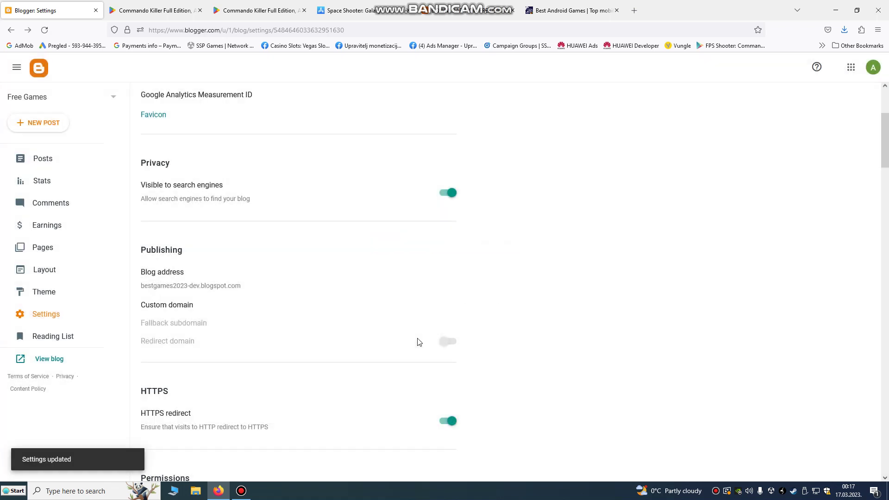
Select the saved blog address text in the Publishing settings.
scroll(480, 319, "down", 8)
scroll(480, 319, "up", 8)
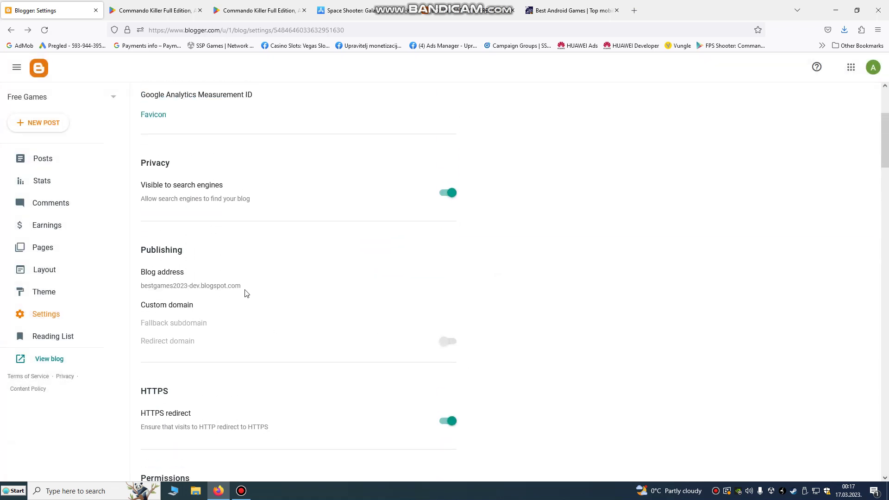
left_click_drag(245, 293, 139, 290)
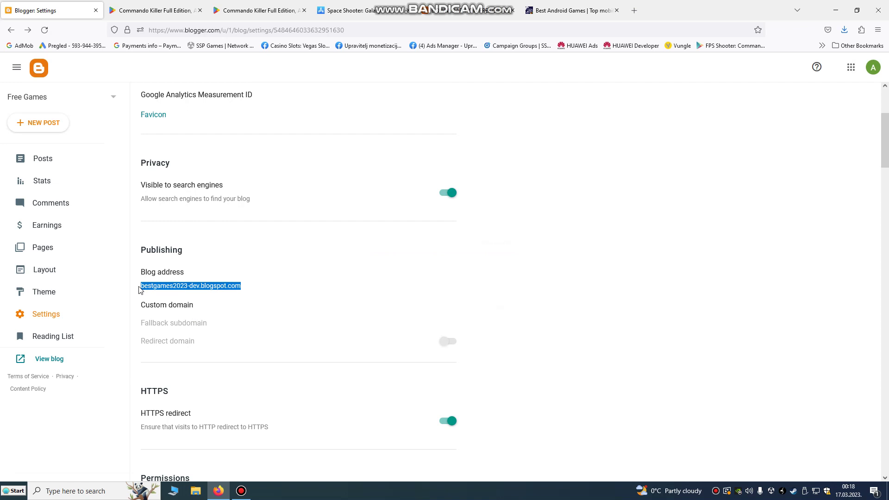
Create a new post and change its title from 'BEST ANDROID GAME FOR YOU' to 'YOUR COMPANY NAME'.
left_click(34, 123)
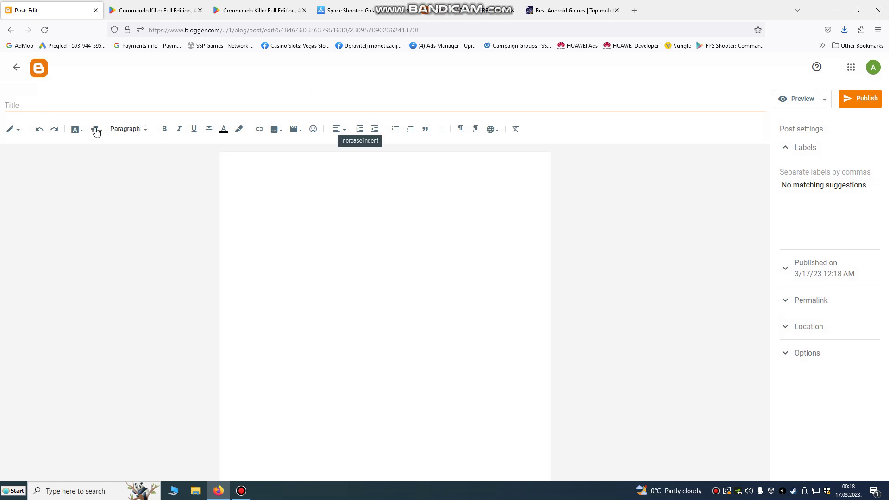
left_click(66, 107)
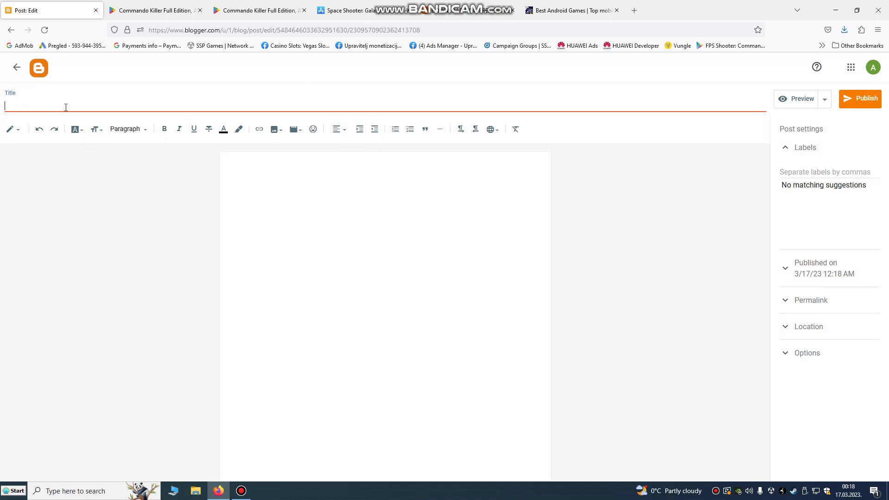
type("BEST ANDROID GAME FOR YOU")
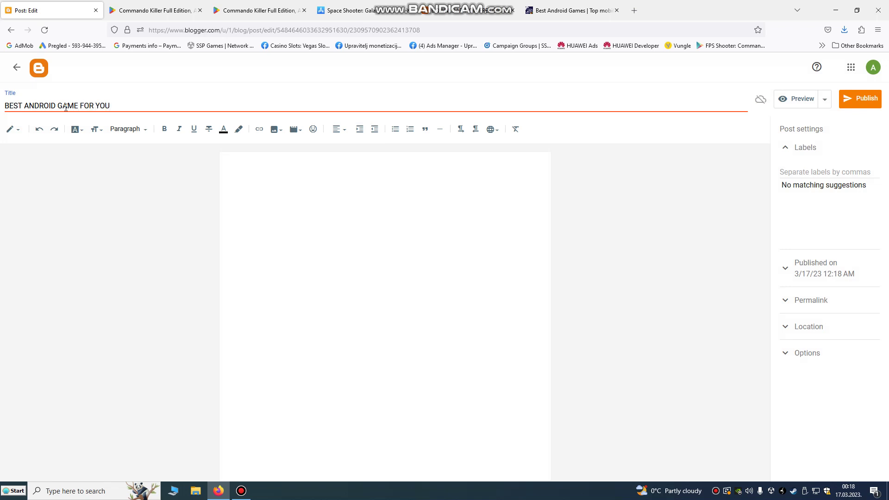
key("ctrl+a")
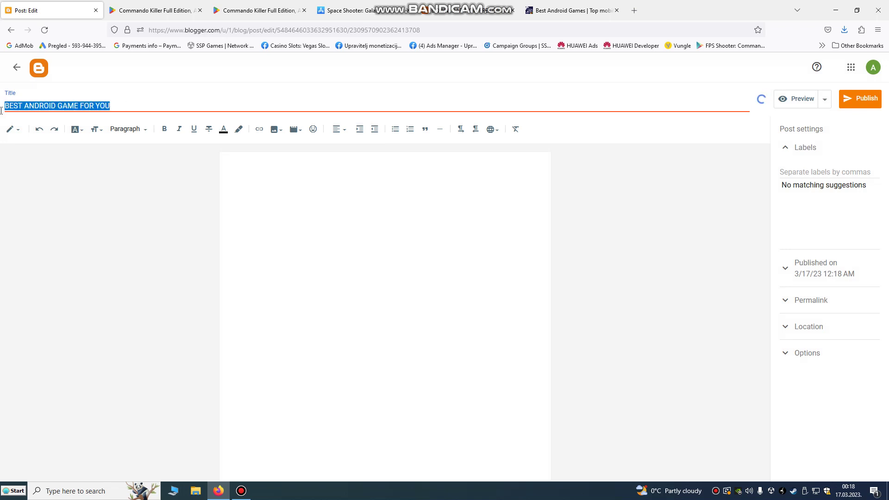
type("COMPANY NAME")
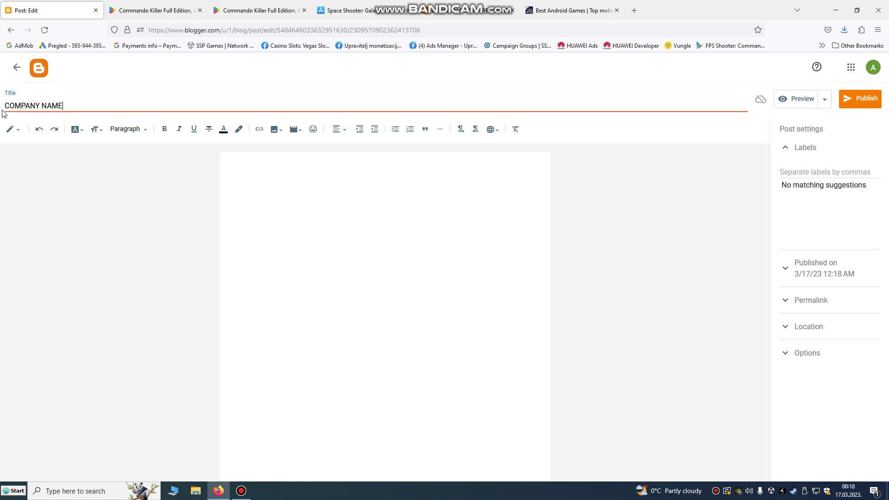
left_click(6, 107)
type("YOUR")
left_click(308, 176)
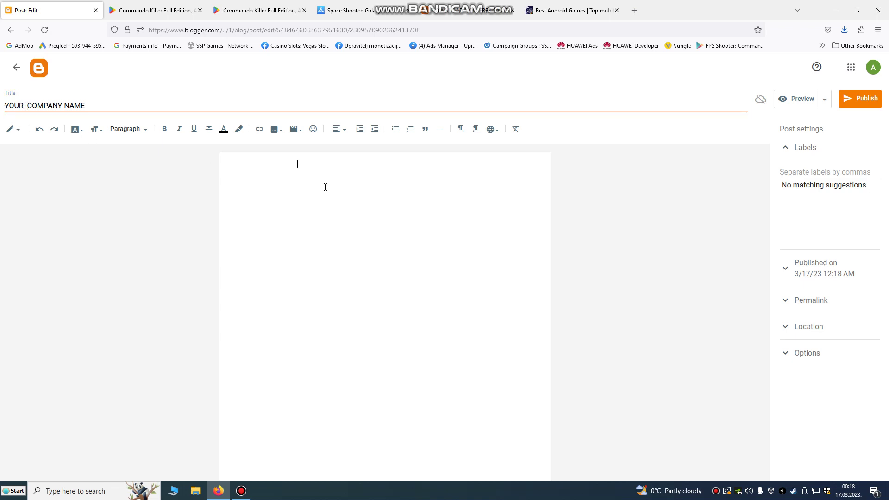
Type 'DOWNLOAD FREE GAMES FOR ANDROID AND IOS' as the body's first line.
type("WNLOAD FREE GAMES F")
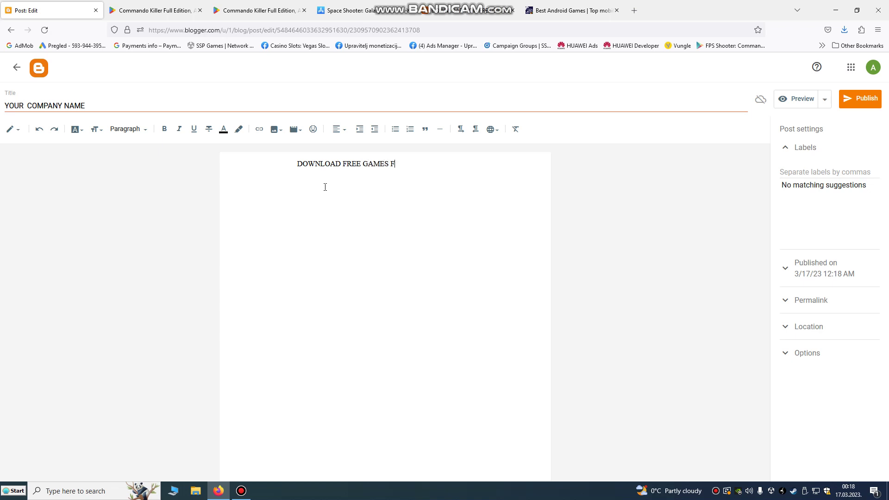
type("OR ANDROID AND IOS")
Make the opening line bold, underlined and black.
left_click_drag(297, 164, 486, 170)
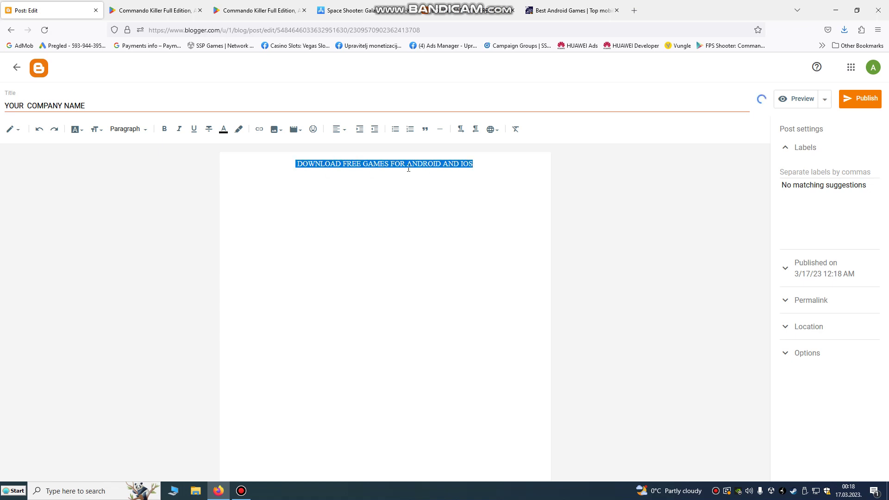
left_click(226, 130)
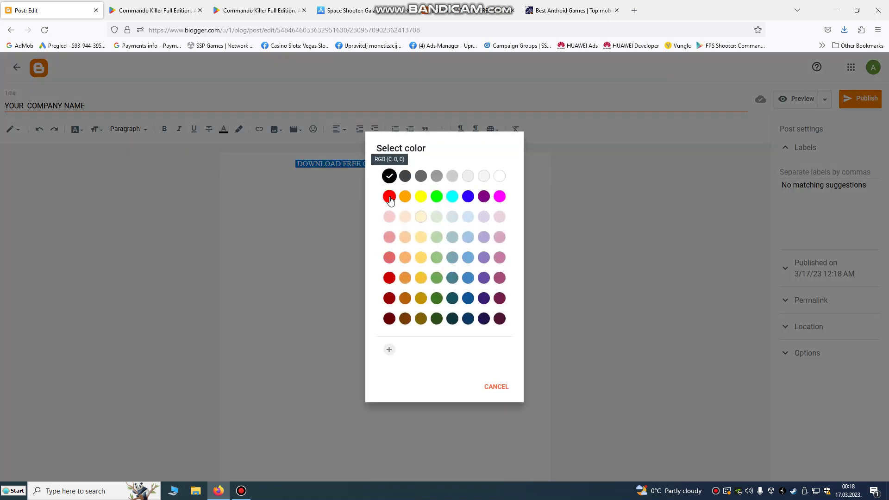
left_click(389, 194)
left_click(481, 187)
left_click_drag(480, 187, 282, 165)
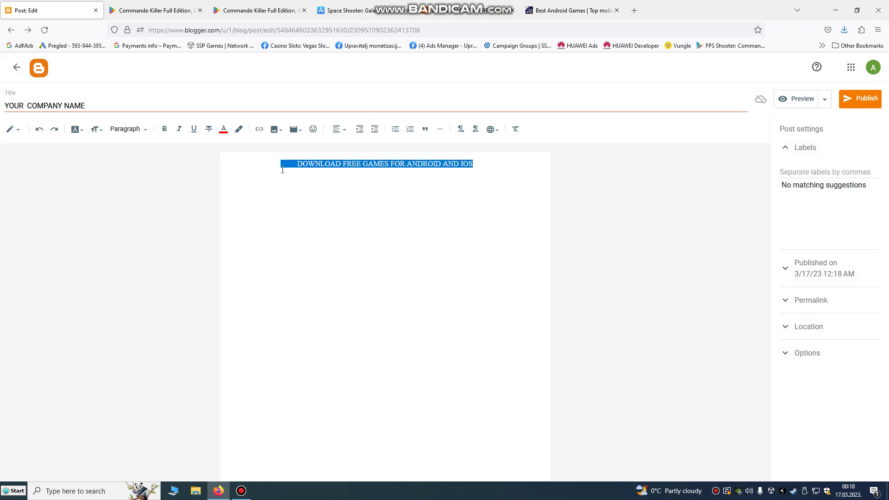
left_click(194, 130)
left_click(344, 187)
left_click_drag(494, 167, 280, 165)
left_click(164, 129)
left_click(224, 129)
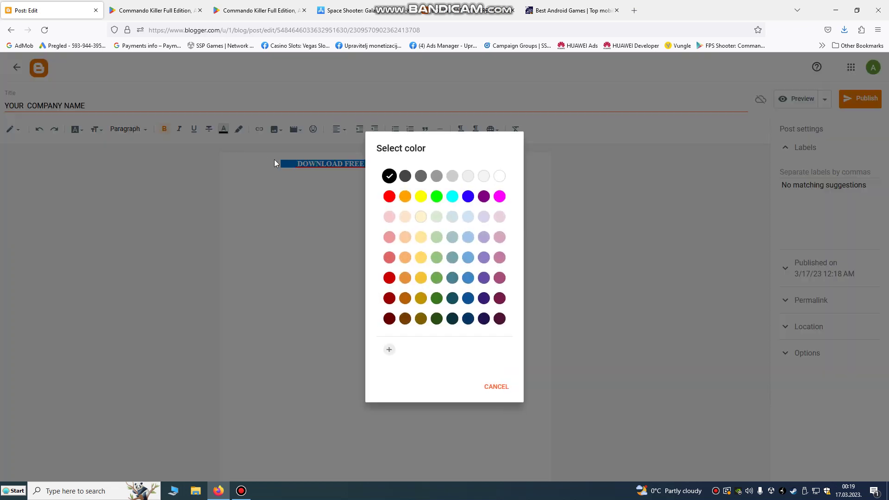
left_click(395, 185)
left_click(471, 346)
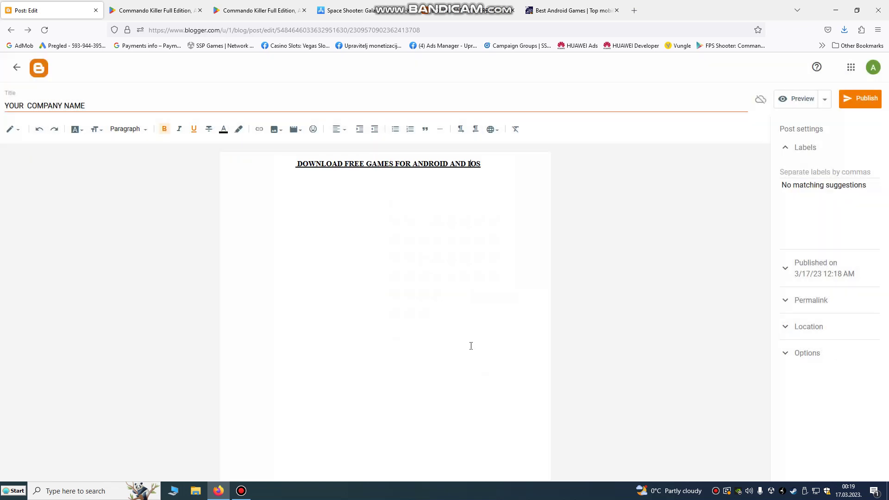
Add a blank line below the heading and restore down the browser window.
left_click(490, 166)
key("Return")
key("Return")
key("Return")
left_click_drag(651, 9, 642, 44)
Drop the Google Play badge image from the desktop into the post under the heading.
left_click_drag(171, 396, 480, 234)
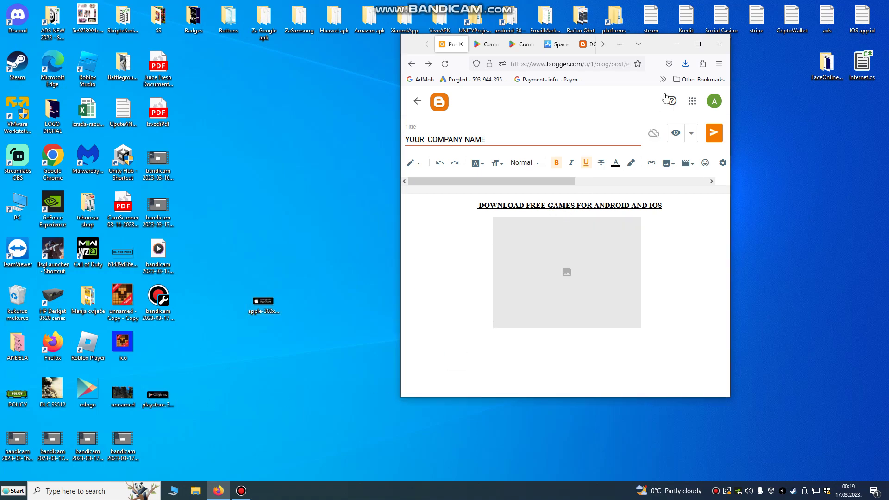
left_click(698, 45)
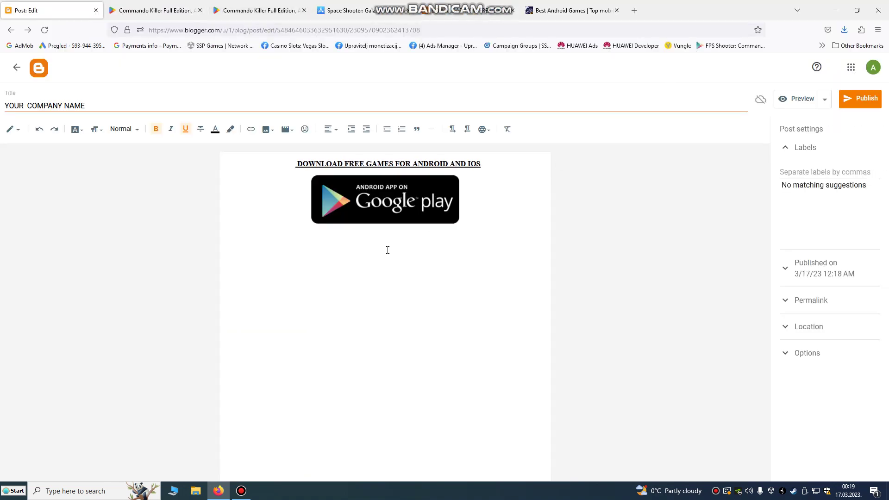
left_click(419, 204)
Add the line 'DOWNLOAD FROM GOOGLE PLAY' above the Google Play badge.
left_click(500, 167)
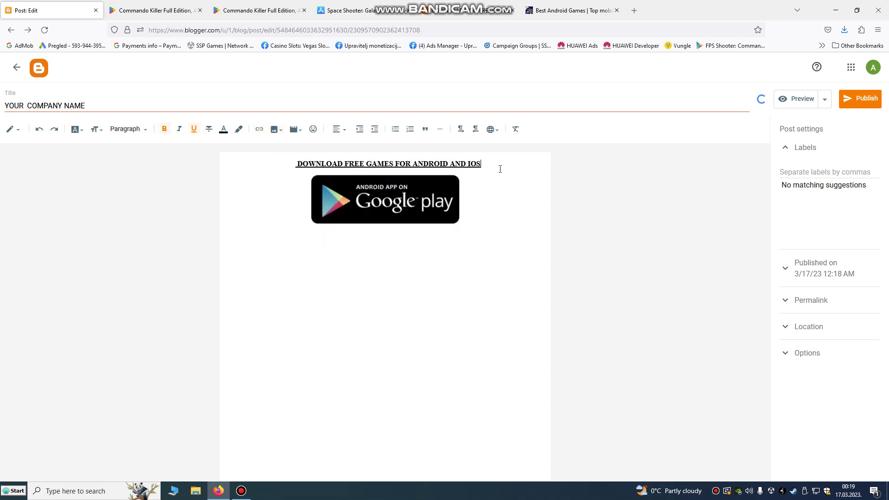
key("Return")
key("Return")
left_click(231, 182)
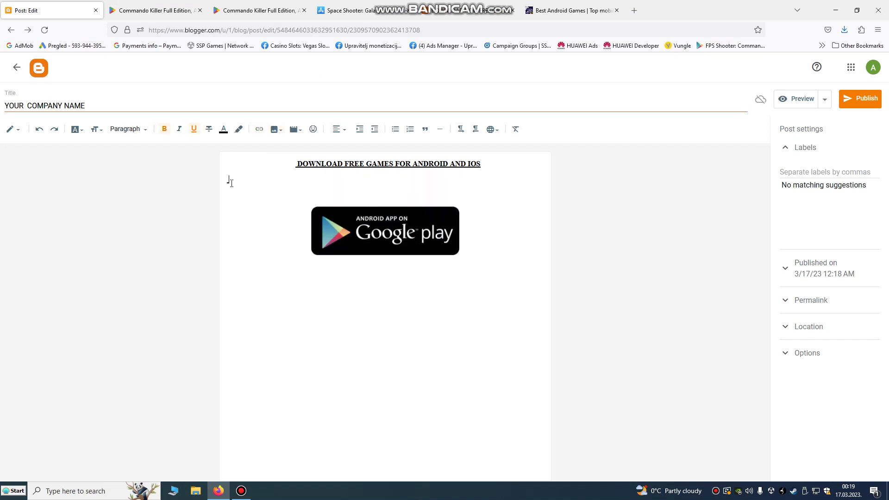
key("Return")
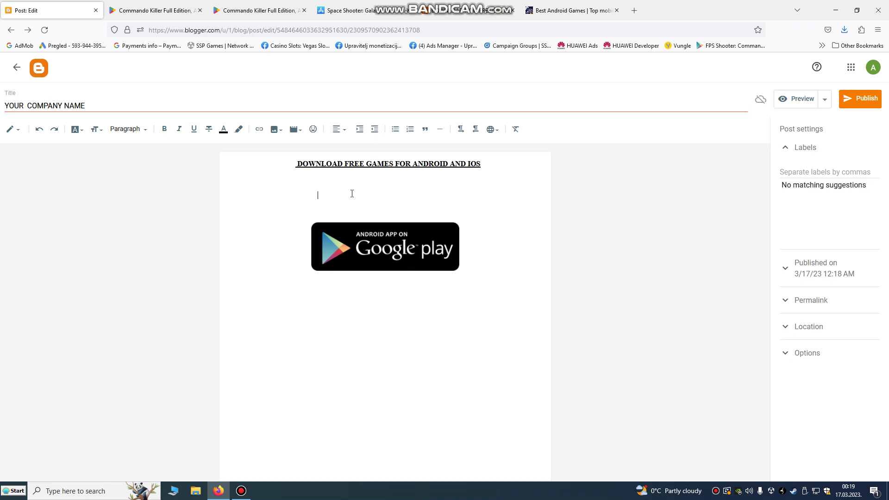
type("DOWNLOAD FROM GOOGLE PLAY")
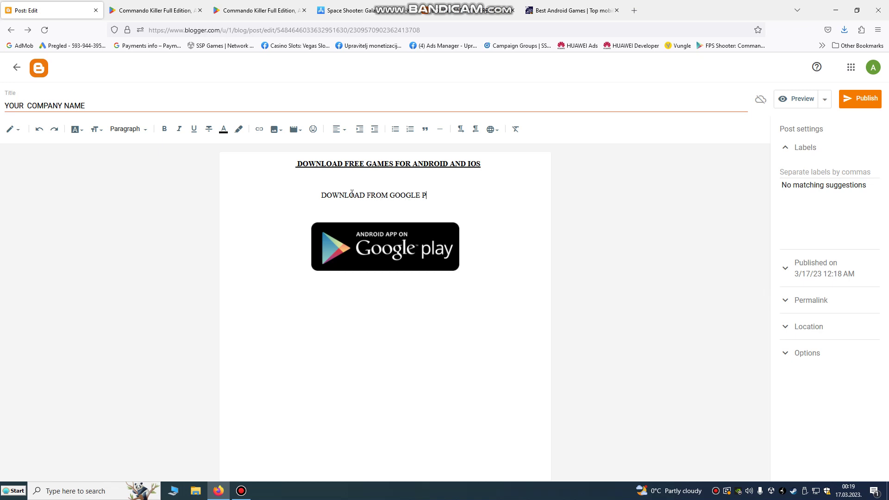
left_click(362, 261)
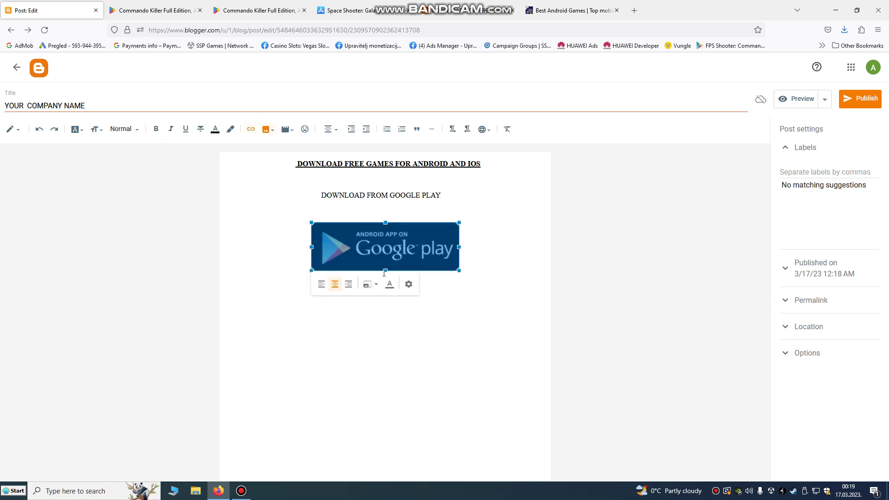
left_click(391, 296)
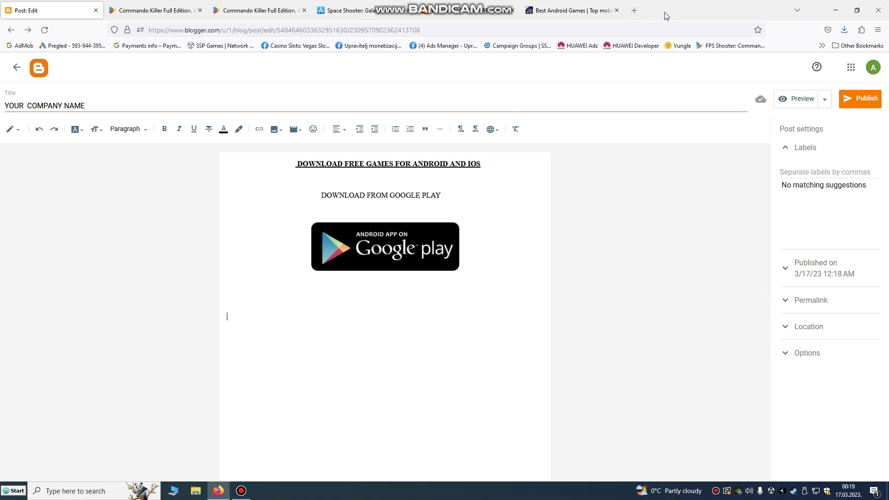
Drop the App Store badge image from the desktop into the post below the Google Play badge.
left_click_drag(667, 13, 575, 40)
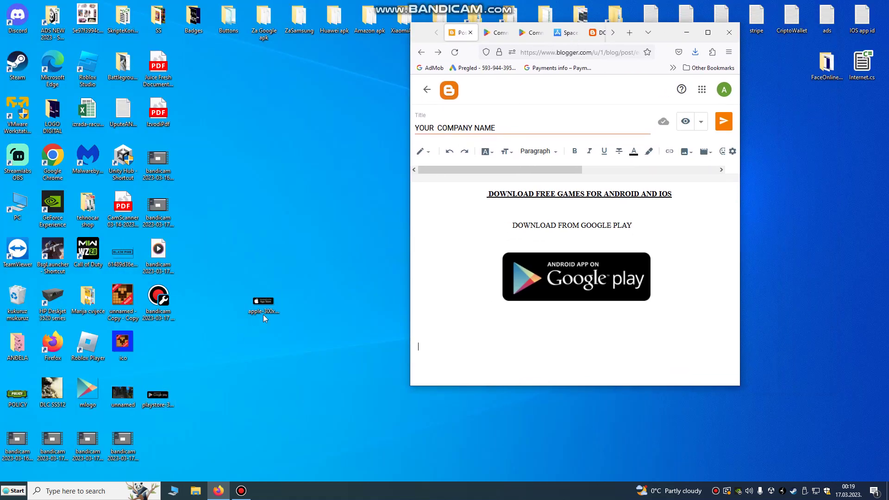
left_click_drag(267, 303, 526, 318)
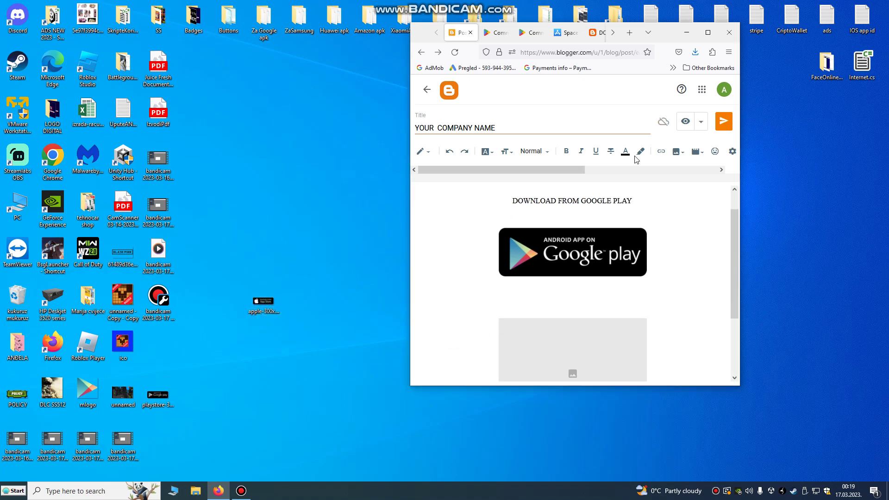
left_click(707, 32)
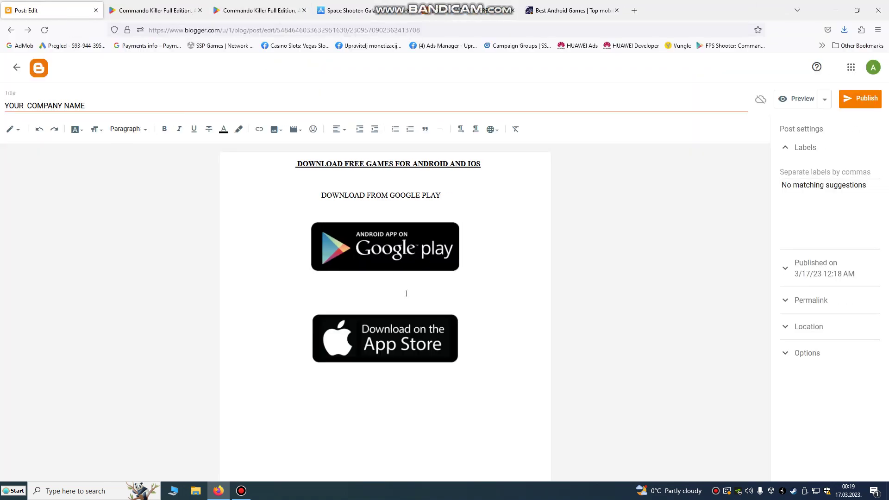
left_click(377, 355)
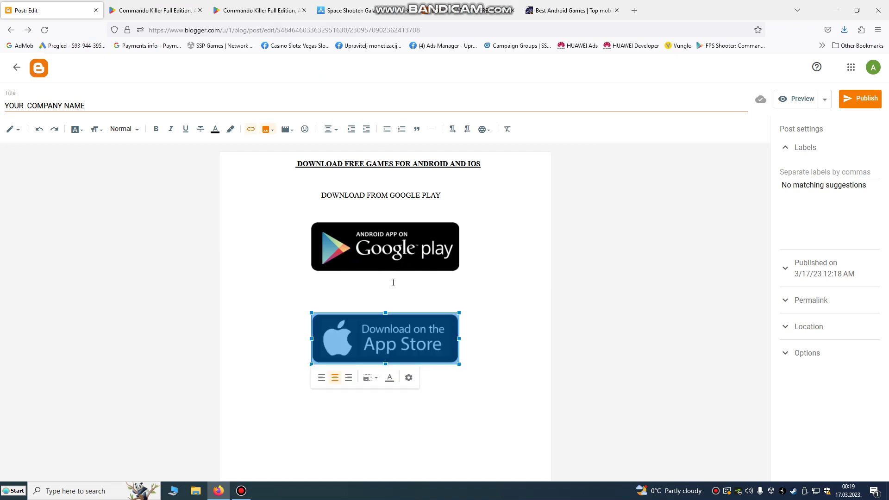
Insert an empty line between the Google Play and App Store badges.
left_click(401, 296)
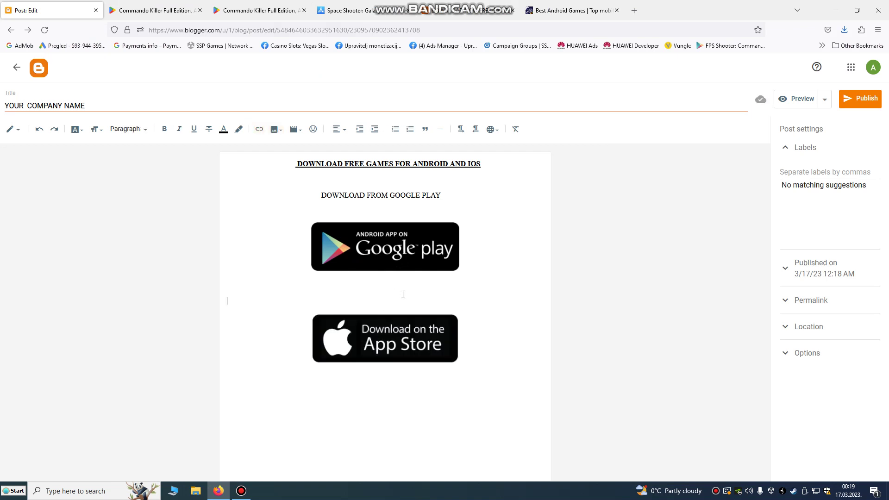
key("Return")
left_click(379, 224)
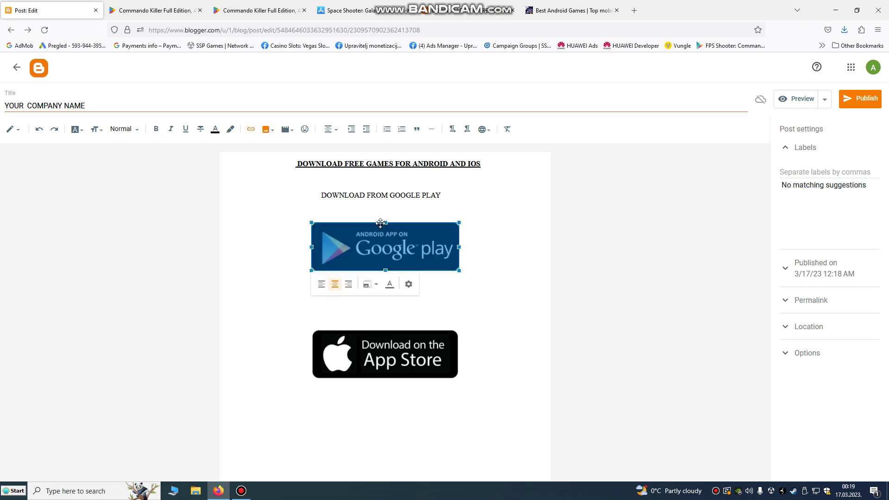
left_click(352, 312)
left_click(375, 243)
Open the Car Parking Game Driver Master store page in the Play Store tab.
left_click(395, 195)
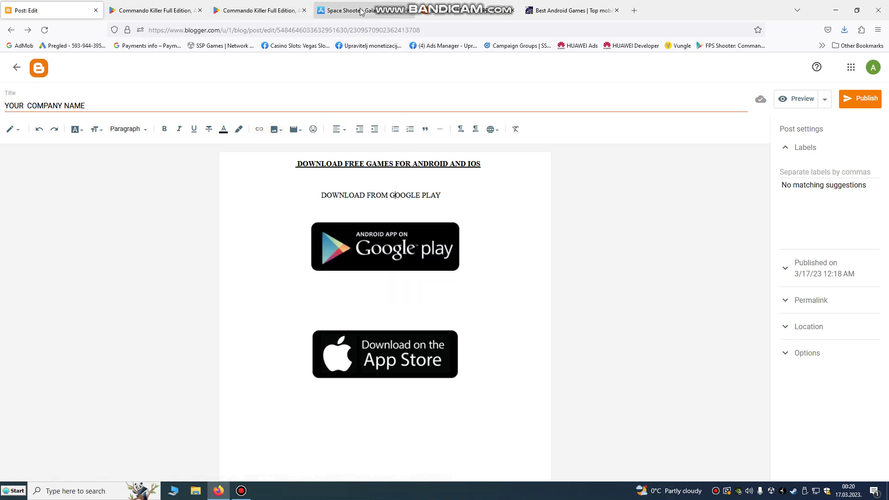
left_click(256, 10)
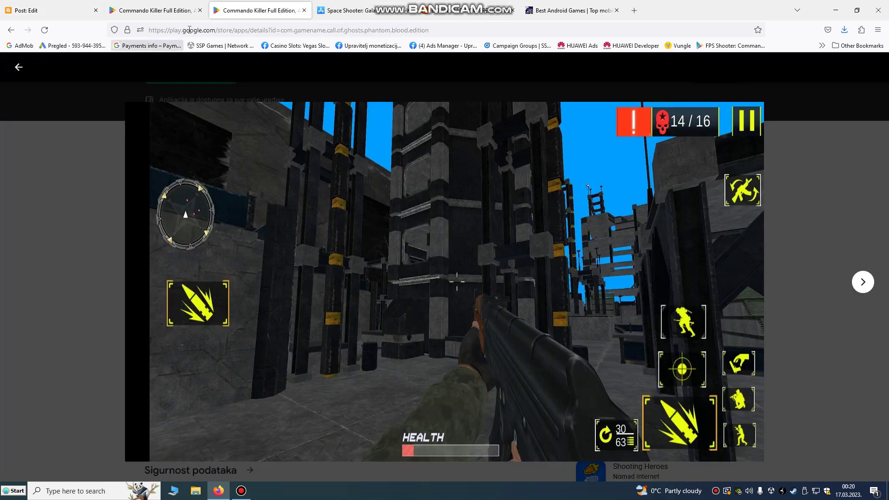
left_click(186, 10)
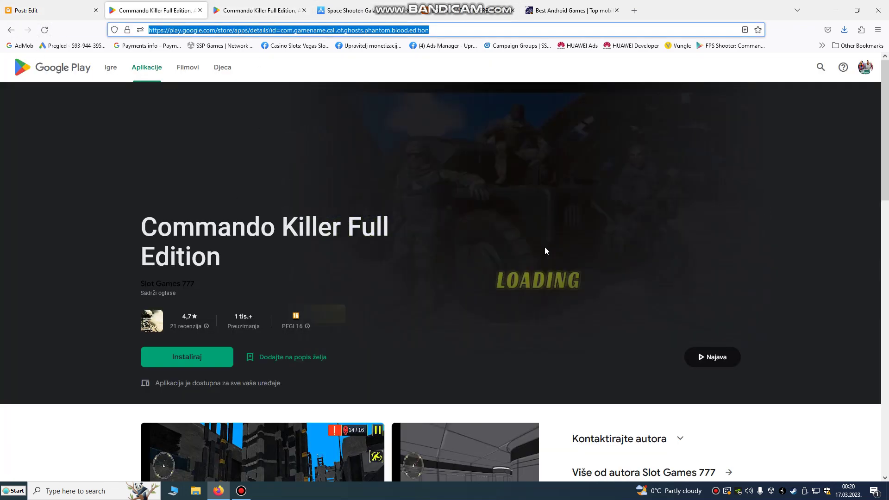
scroll(544, 250, "down", 7)
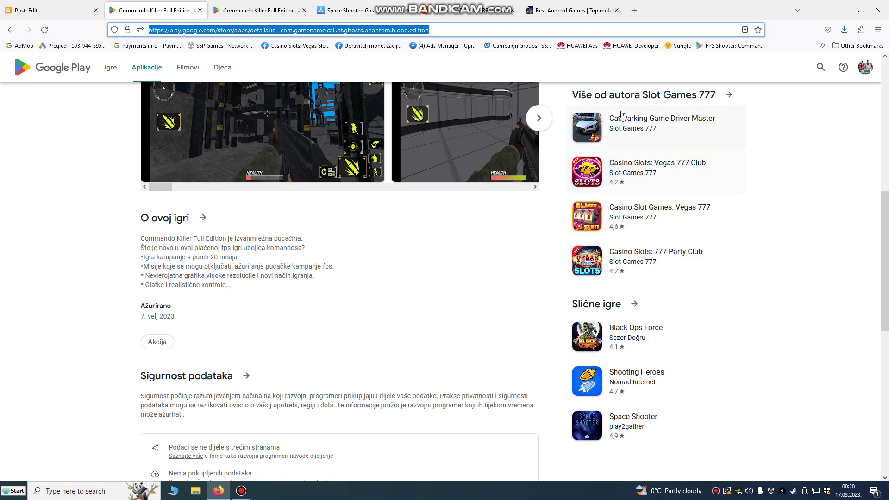
left_click(623, 116)
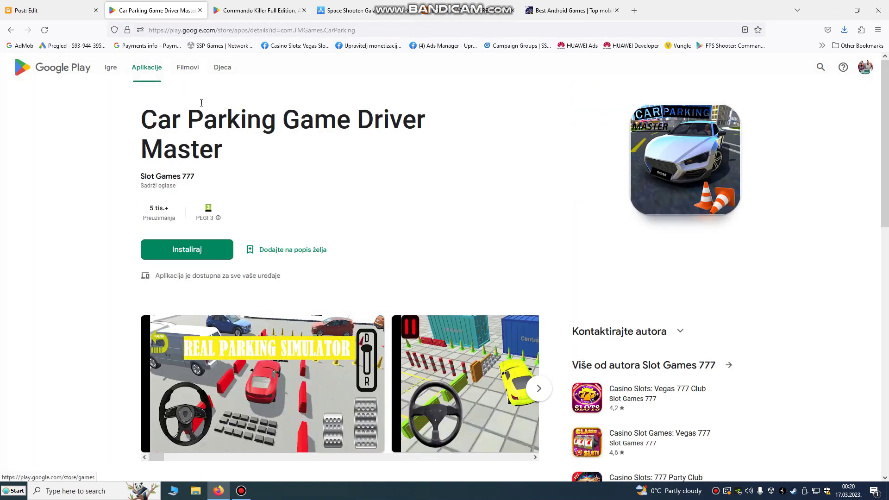
scroll(353, 199, "down", 5)
scroll(353, 202, "up", 5)
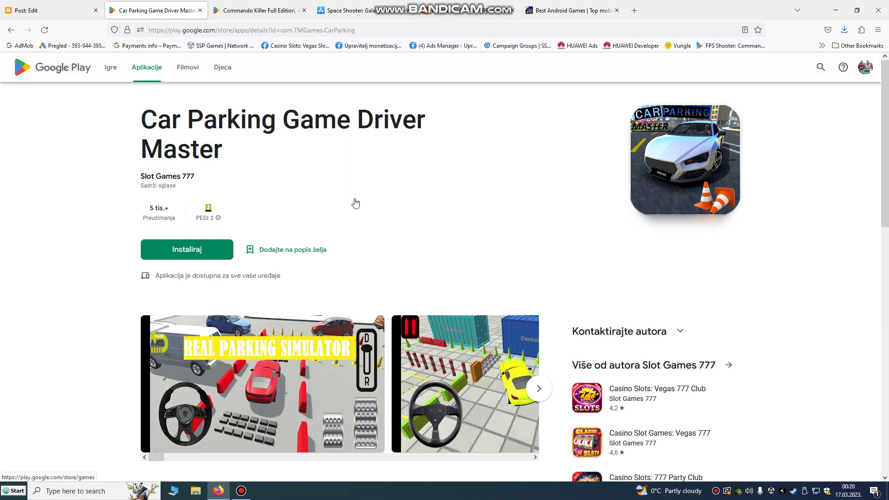
Copy the Car Parking page's web address and return to the post editor.
left_click(196, 31)
right_click(199, 31)
left_click(224, 88)
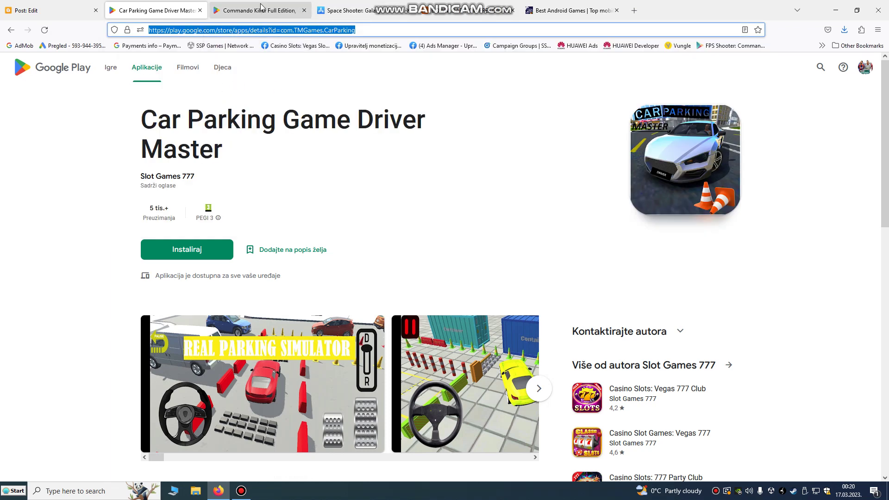
left_click(458, 10)
left_click(59, 10)
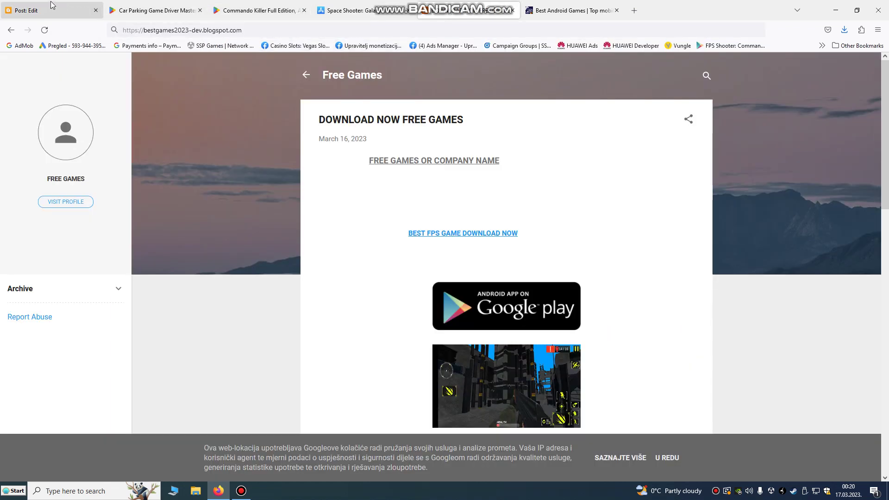
Link the Google Play badge image to the copied Car Parking Play Store address.
left_click(383, 255)
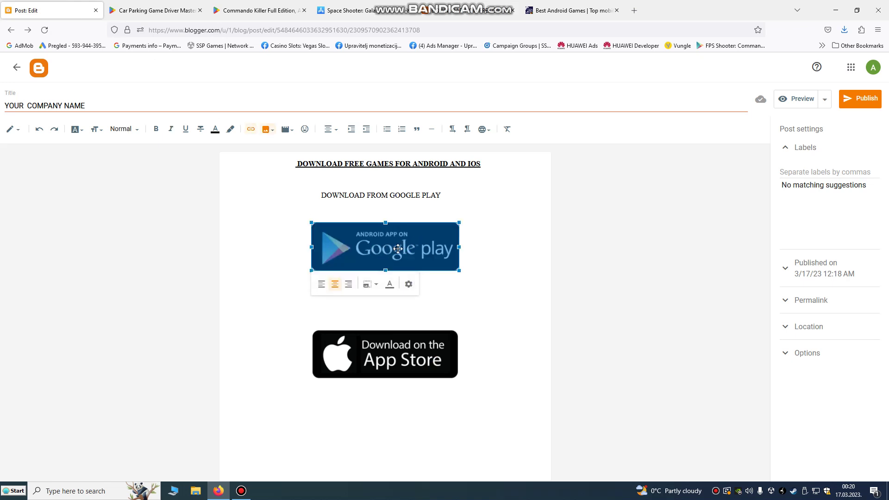
left_click(251, 130)
left_click(428, 236)
key("ctrl+a")
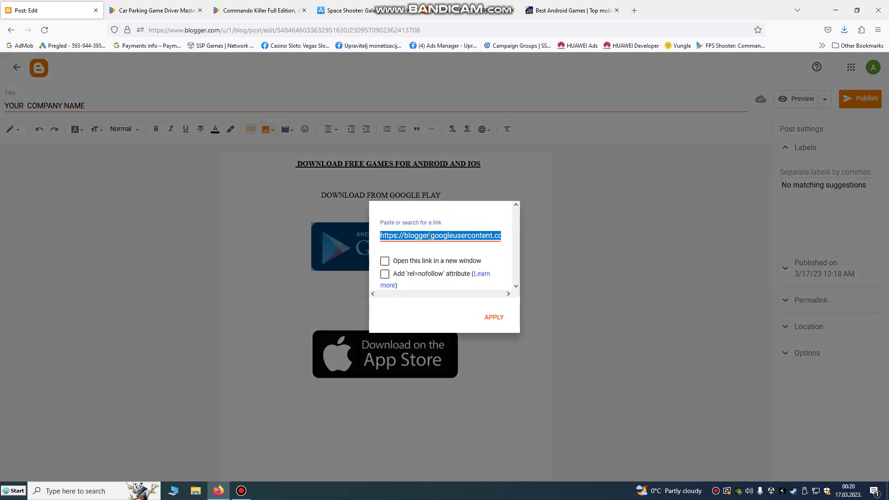
key("ctrl+v")
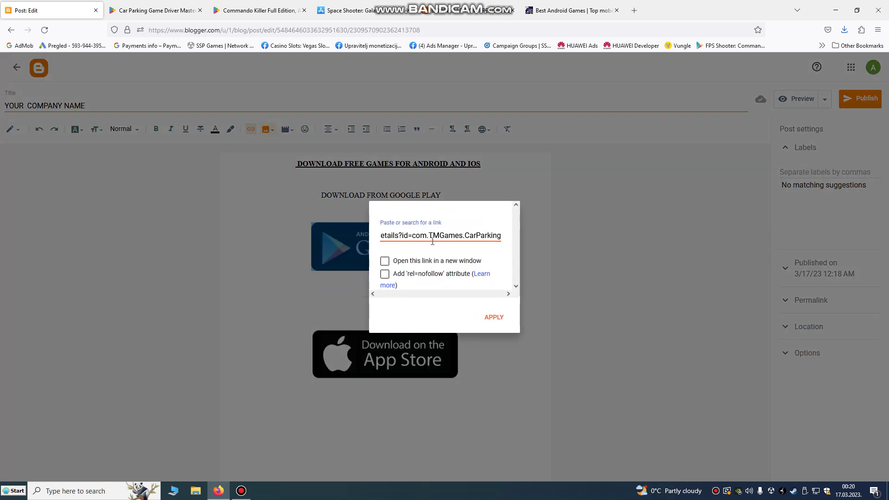
left_click(501, 319)
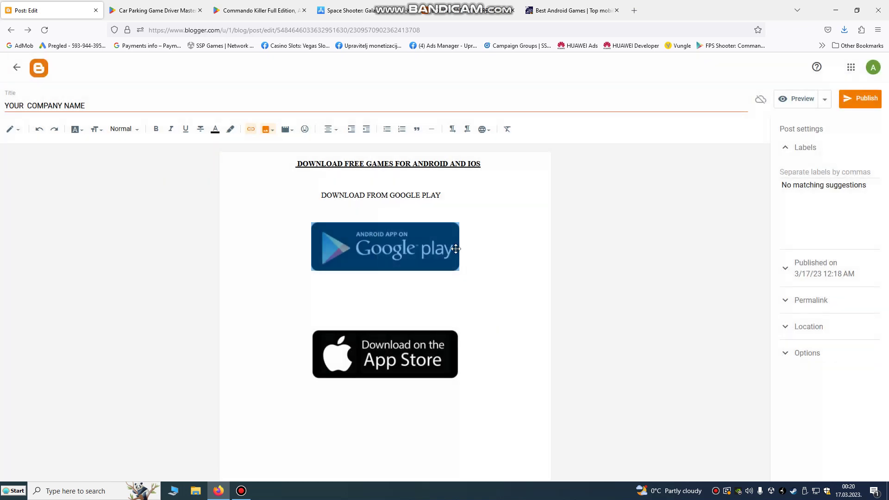
Select the 'DOWNLOAD FROM GOOGLE PLAY' text line.
left_click(447, 239)
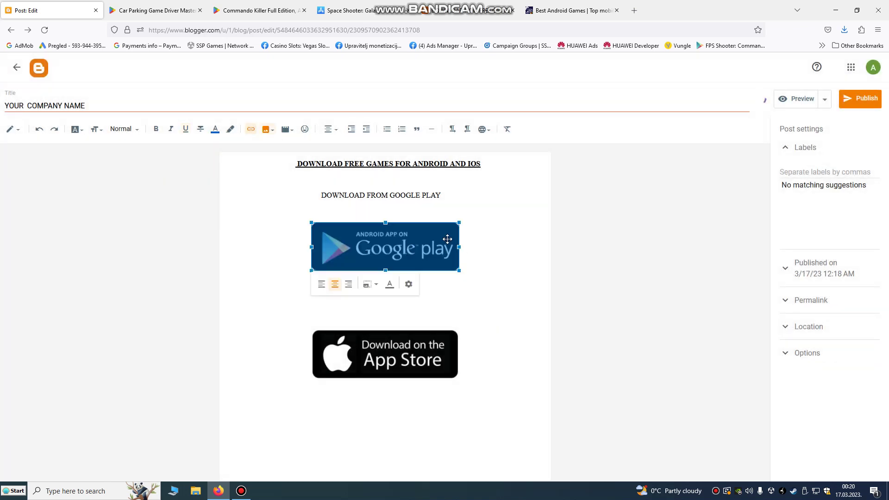
left_click(459, 196)
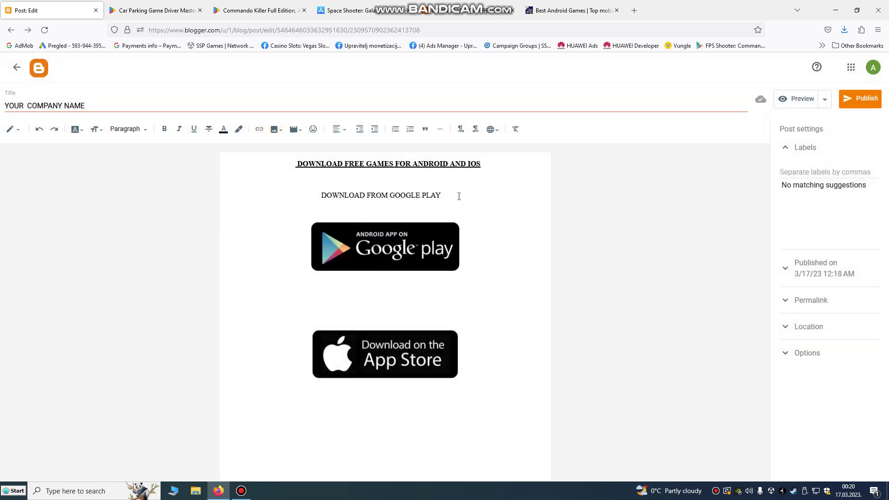
left_click_drag(459, 196, 320, 195)
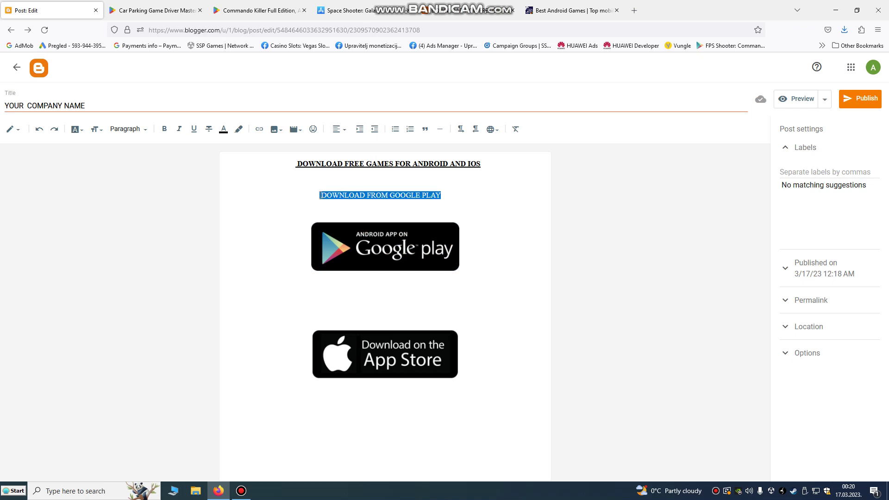
left_click_drag(453, 197, 321, 191)
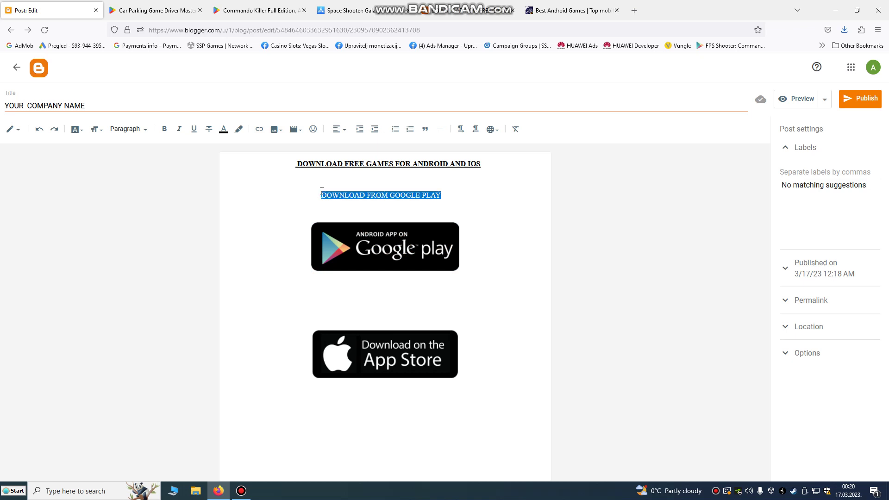
Link 'DOWNLOAD FROM GOOGLE PLAY' to the Car Parking Play Store address and expand Permalink.
left_click(259, 130)
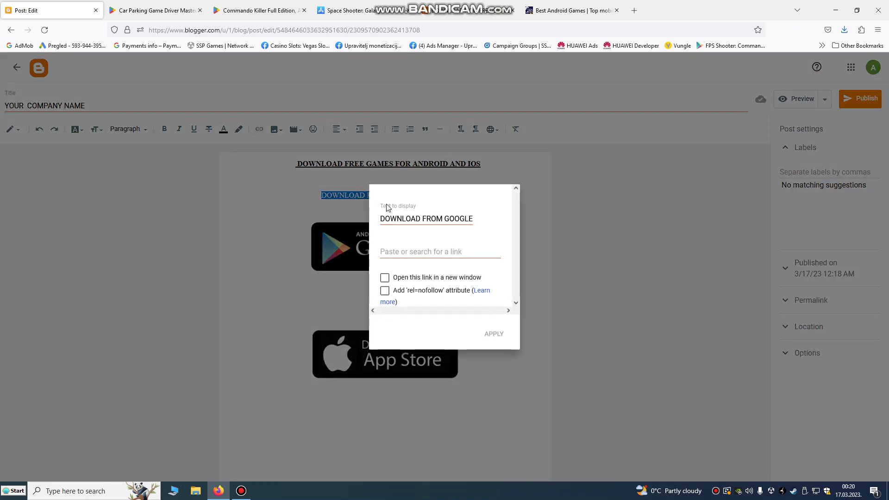
left_click(398, 252)
key("ctrl+v")
left_click(494, 335)
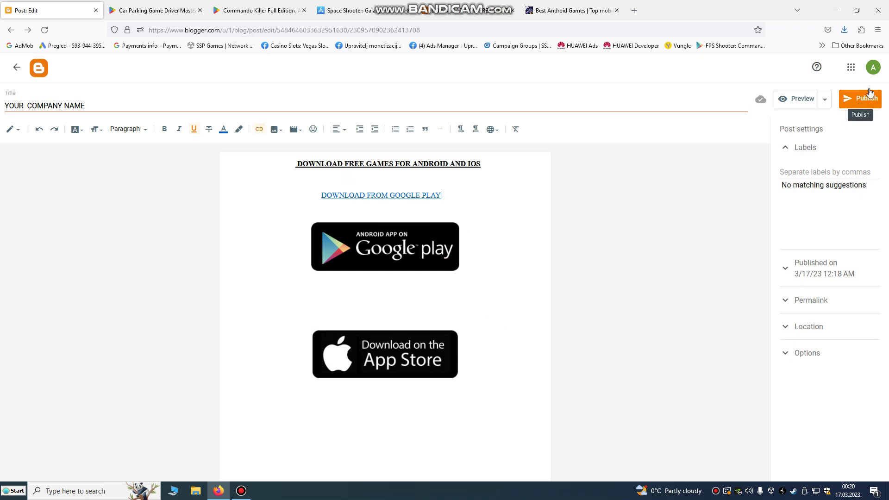
left_click(800, 301)
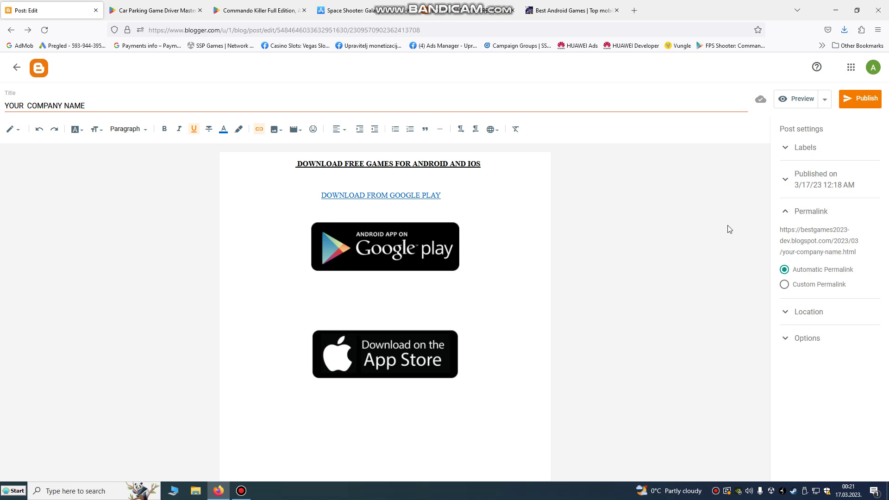
Insert another empty line above the App Store badge.
left_click(396, 345)
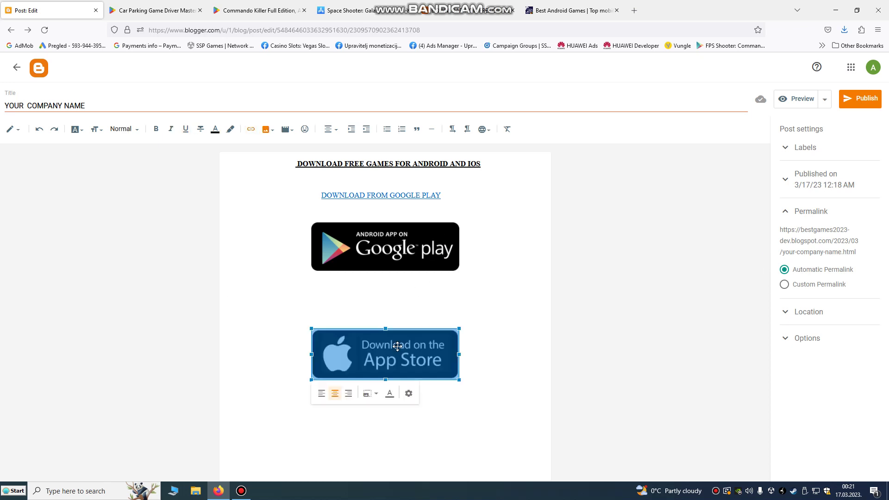
left_click(389, 300)
key("Return")
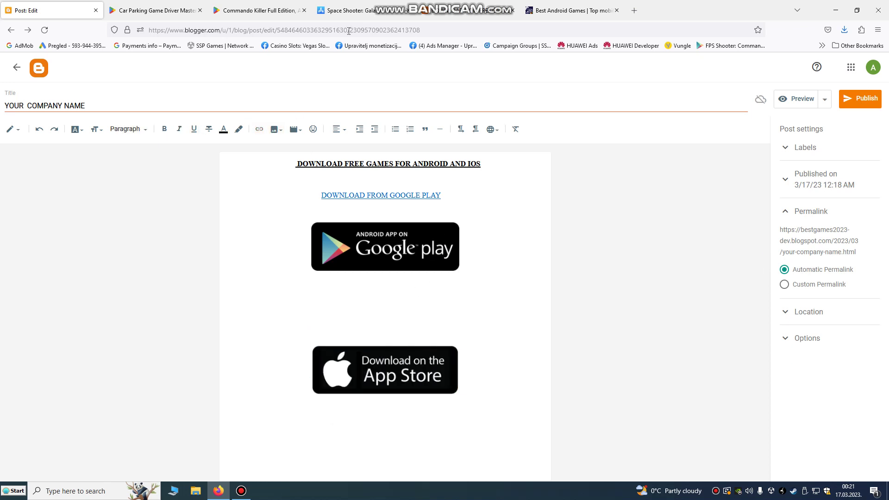
Copy the Space Shooter: Galaxy Wars App Store address and go back to the post editor.
left_click(350, 10)
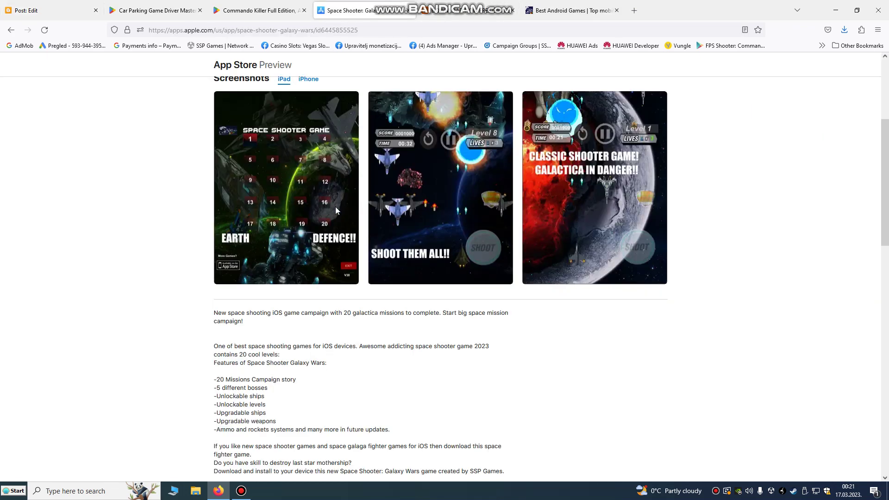
scroll(300, 171, "up", 3)
scroll(266, 137, "down", 4)
scroll(241, 92, "up", 3)
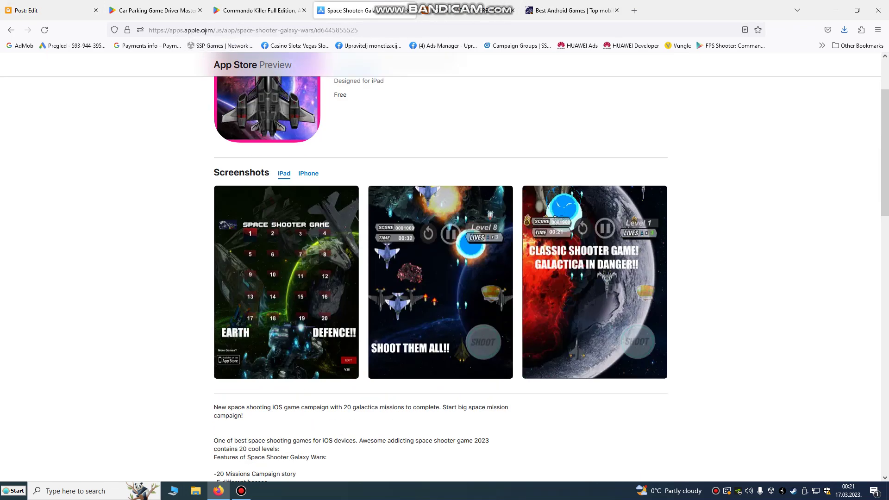
right_click(205, 32)
left_click(222, 88)
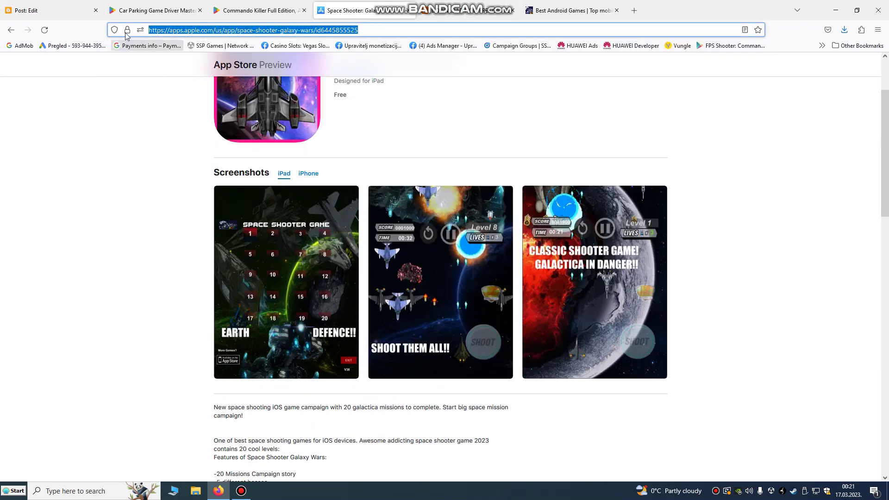
left_click(155, 10)
left_click(28, 10)
left_click(386, 366)
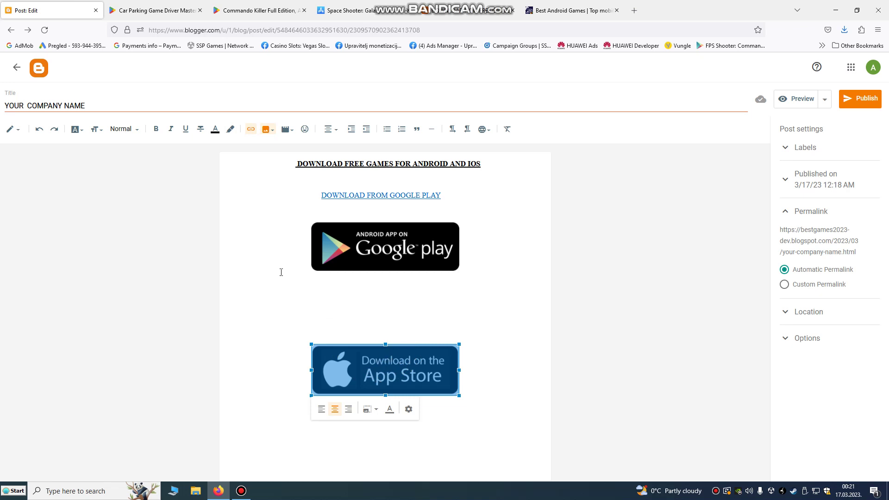
Link the App Store badge to the Space Shooter App Store URL, then place the caret above it.
left_click(252, 130)
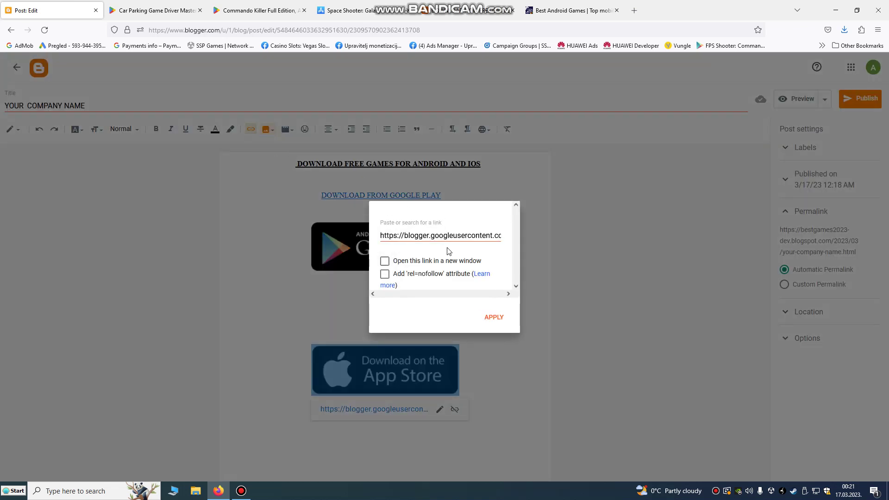
triple_click(423, 238)
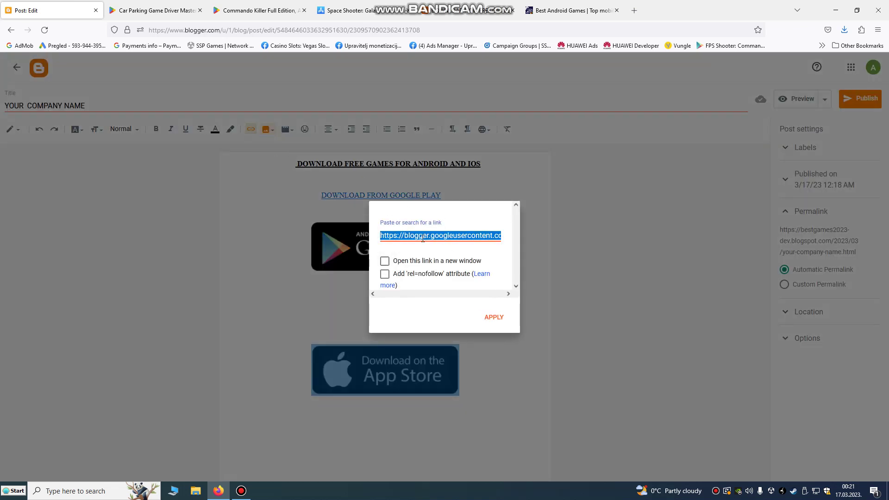
key("ctrl+v")
left_click(492, 318)
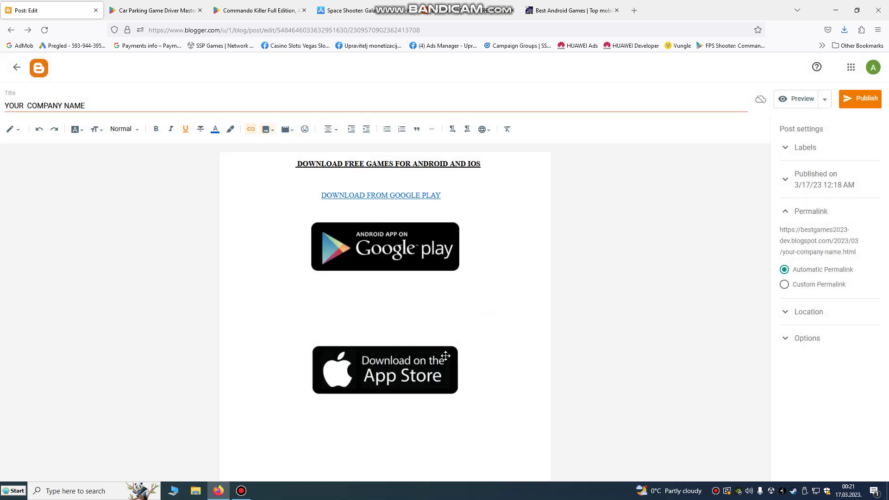
left_click(425, 361)
left_click(380, 319)
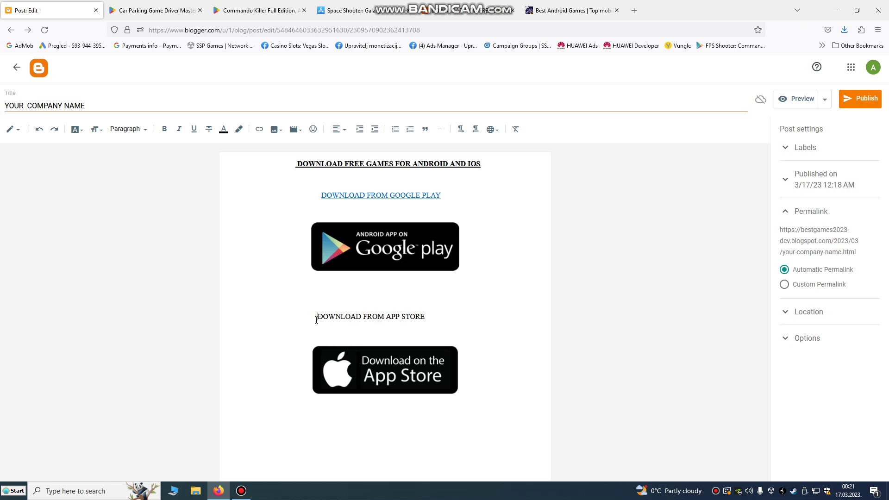
Link the 'DOWNLOAD FROM APP STORE' text to the Space Shooter App Store URL.
left_click_drag(443, 316, 327, 315)
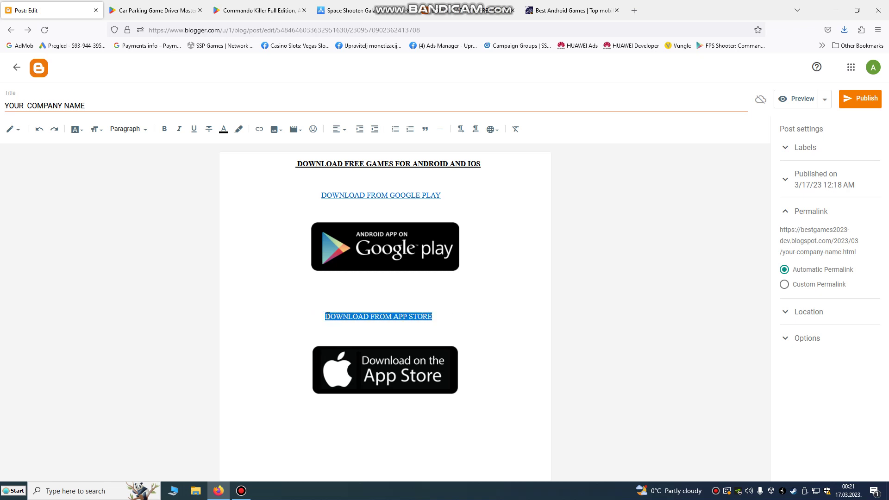
left_click(260, 128)
left_click(418, 249)
key("ctrl+v")
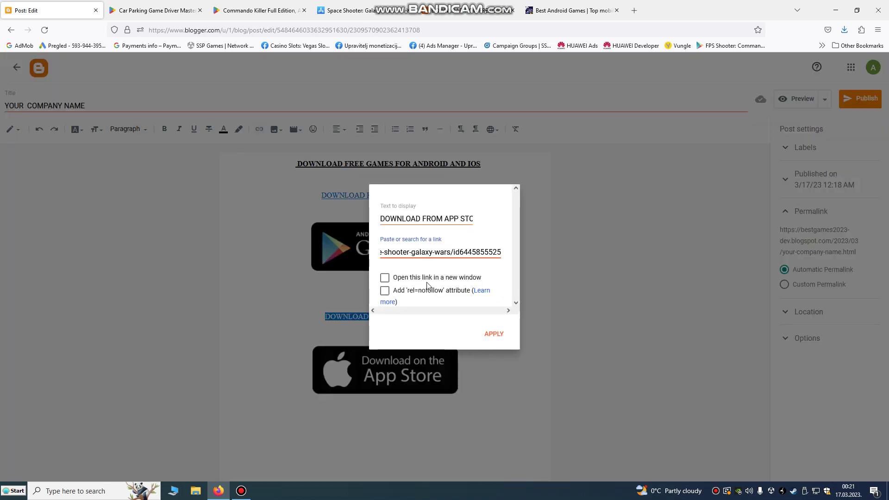
left_click(493, 333)
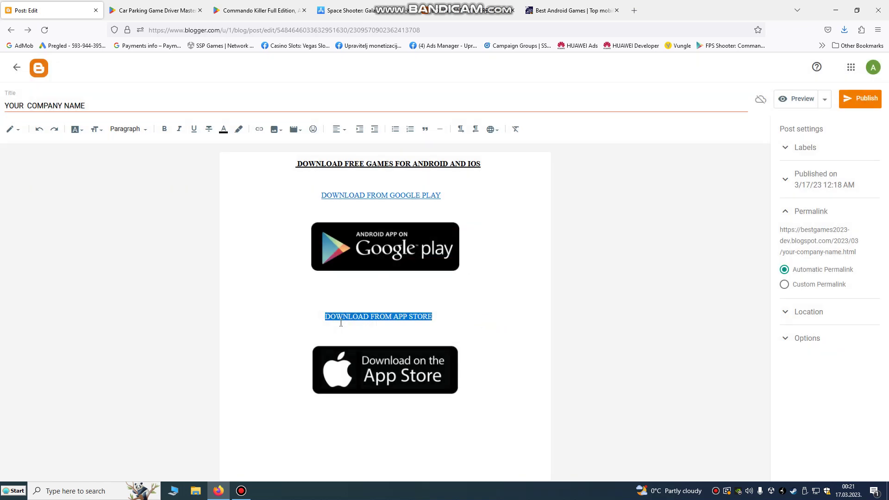
Check the new text link, then go back to the Space Shooter App Store page.
left_click(393, 317)
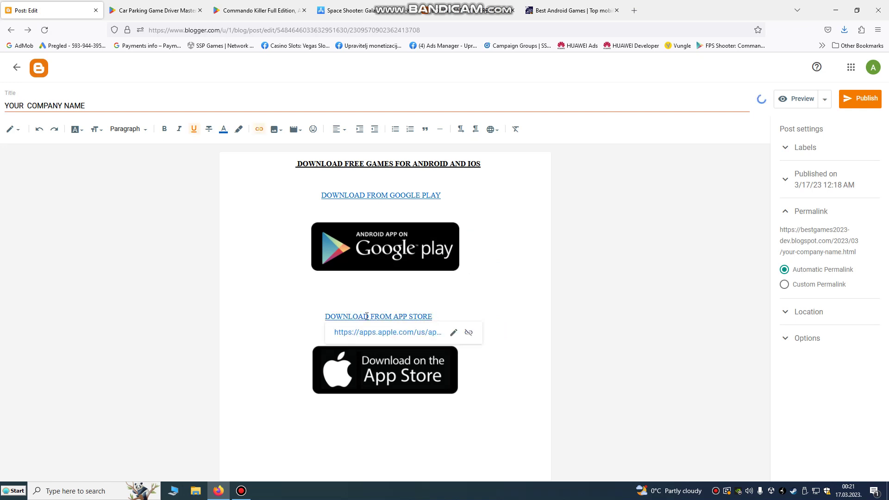
left_click(325, 313)
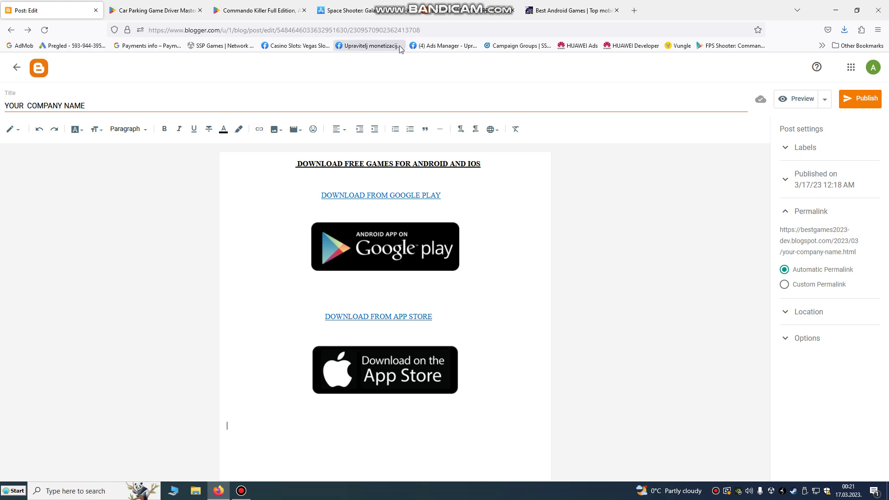
left_click(348, 10)
Select and copy the Space Shooter App Store game description.
left_click(278, 4)
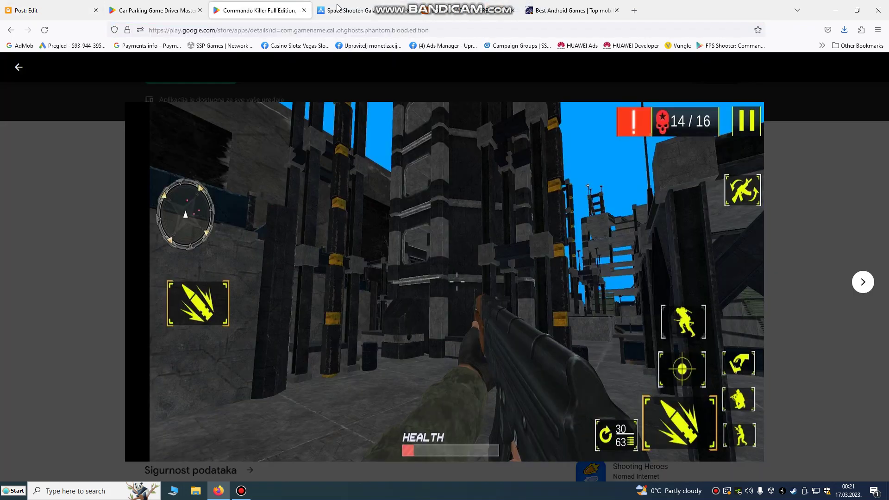
left_click(346, 13)
scroll(366, 219, "down", 5)
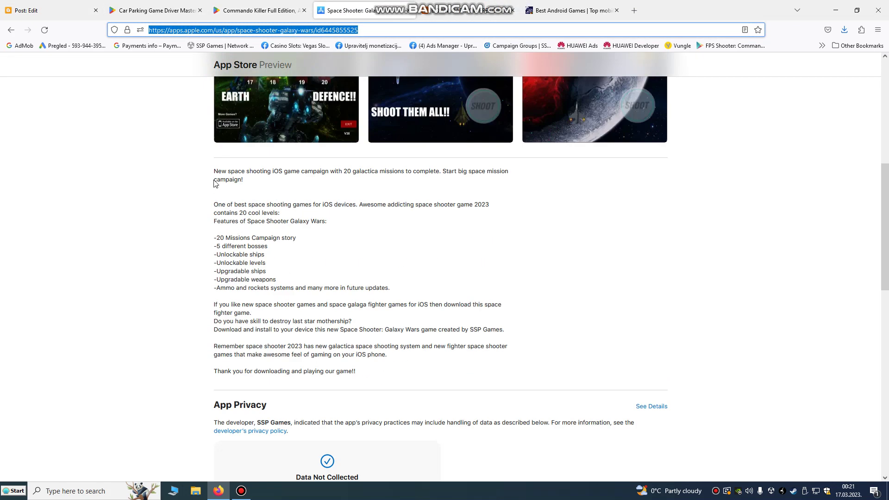
left_click_drag(215, 174, 383, 373)
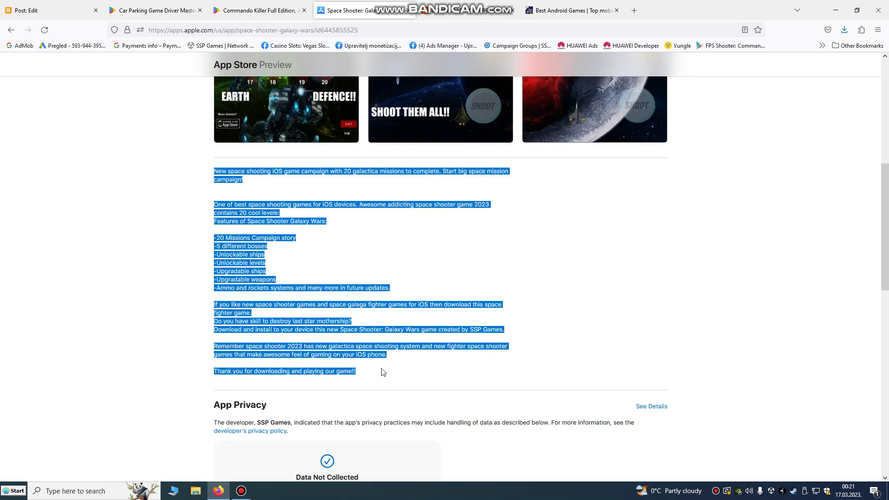
Paste the description below the App Store badge in the Blogger post and review it.
left_click(468, 11)
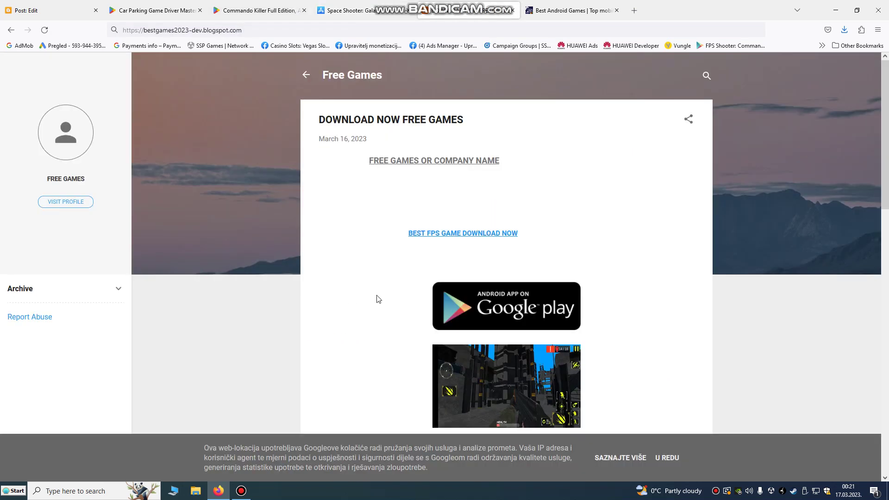
left_click(153, 10)
left_click(47, 11)
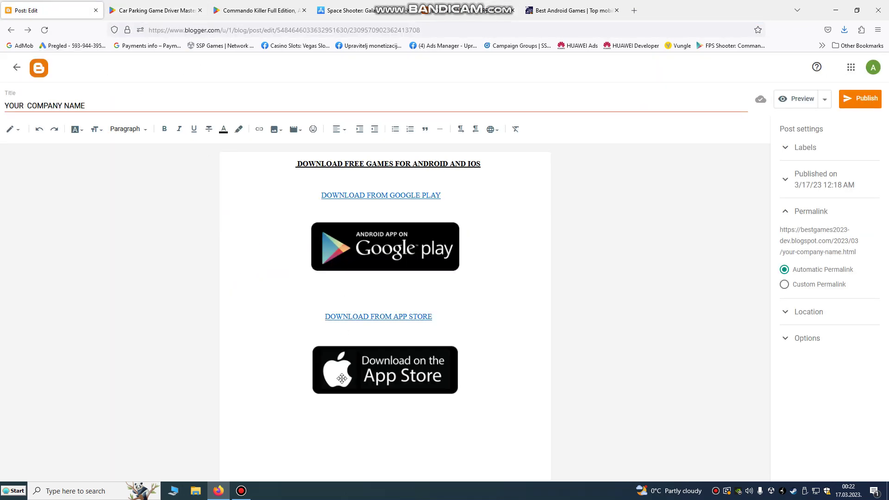
left_click(344, 411)
key("ctrl+v")
scroll(344, 411, "down", 6)
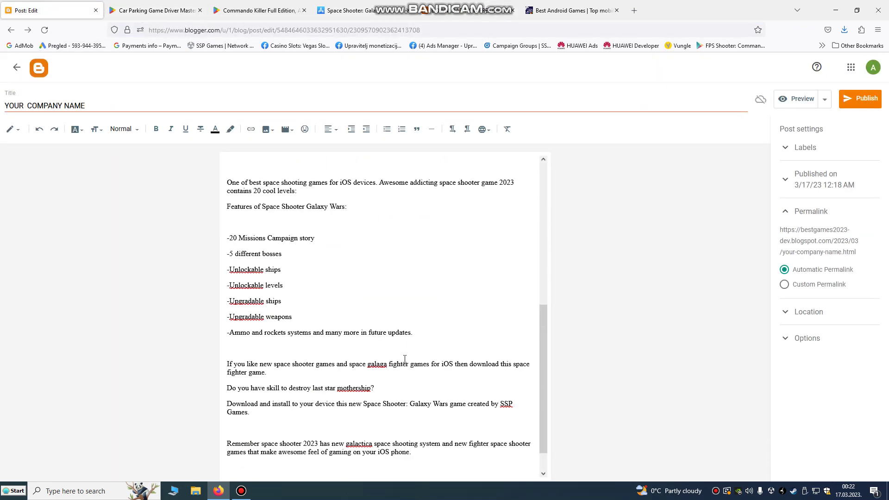
scroll(401, 376, "up", 5)
scroll(401, 376, "down", 4)
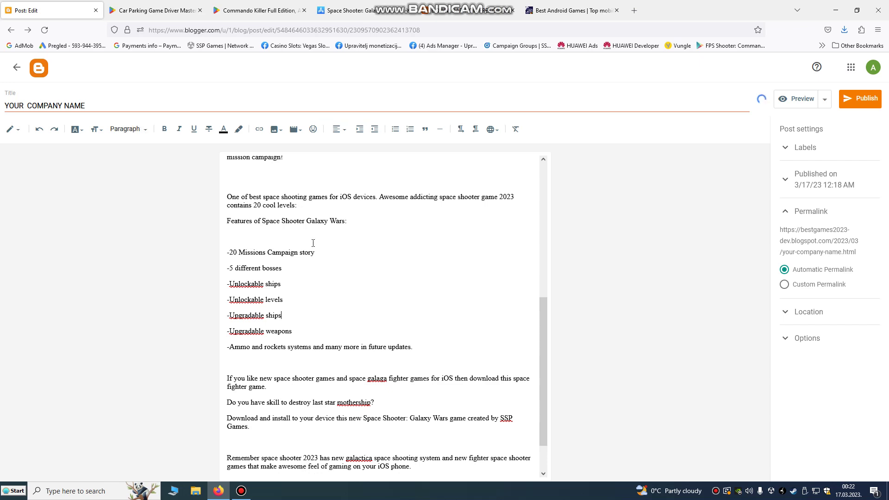
scroll(302, 227, "down", 1)
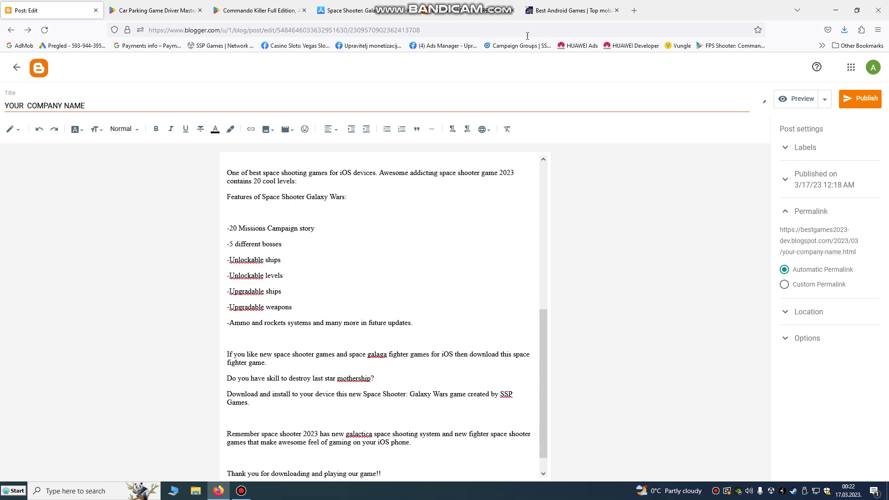
scroll(285, 226, "up", 6)
left_click(356, 264)
scroll(338, 334, "down", 3)
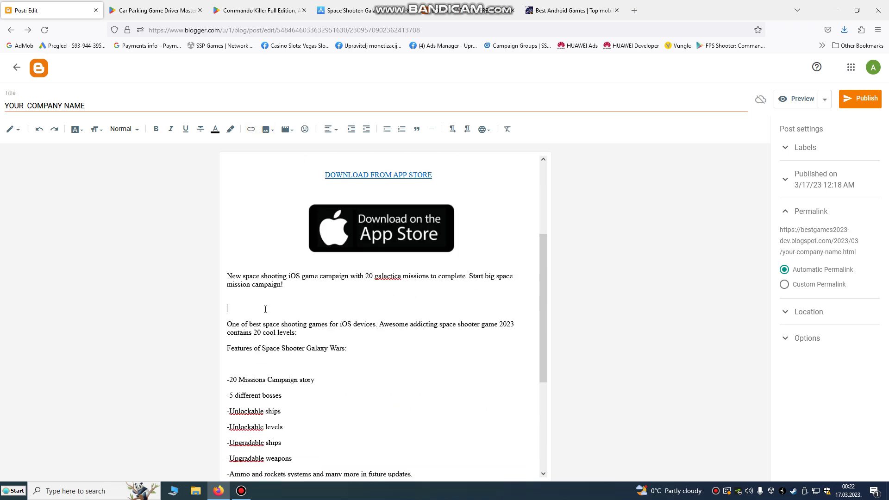
Insert a centre-aligned 'MORE GAMES' line above the pasted description, followed by blank lines.
left_click(227, 277)
key("Return")
key("Return")
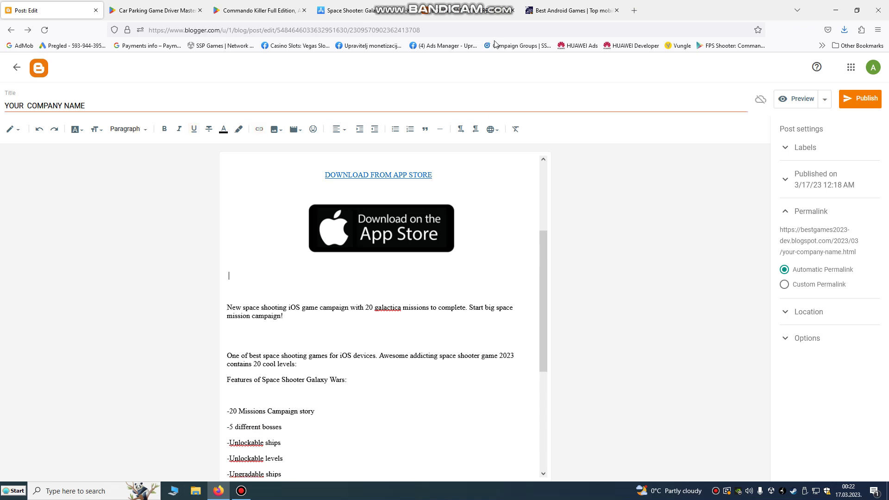
key("Return")
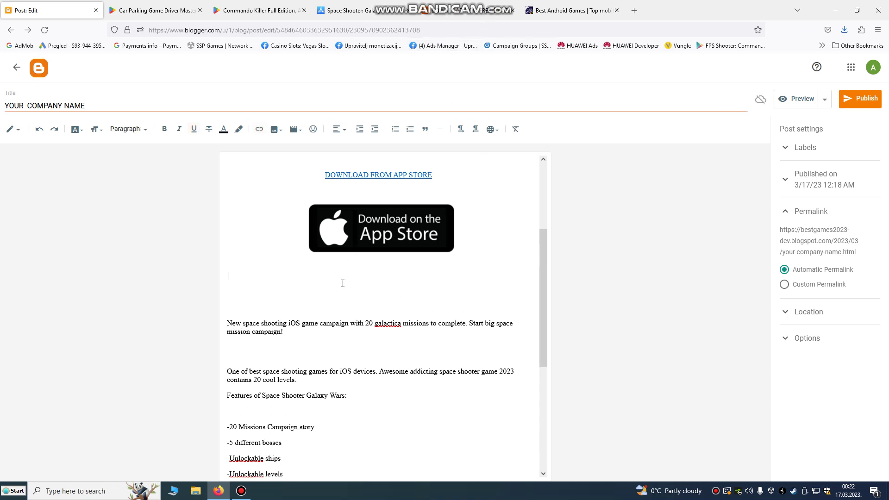
type("MORE GAMES")
left_click_drag(306, 276, 202, 258)
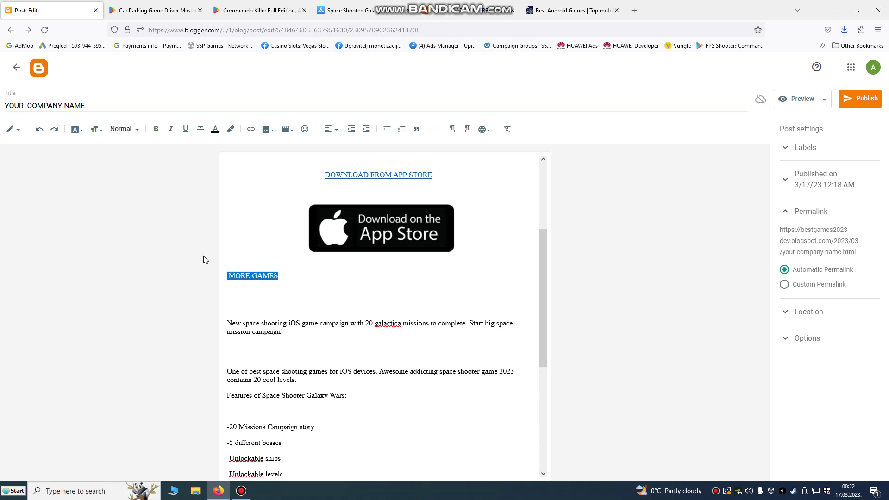
left_click(330, 129)
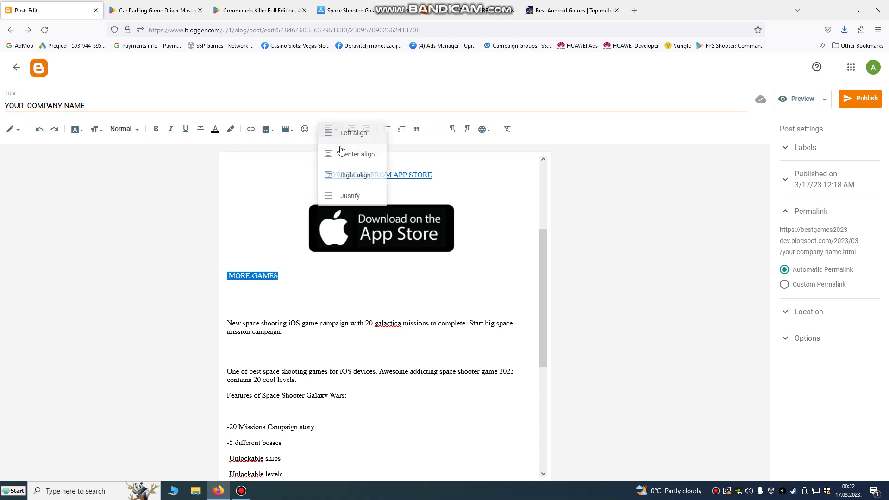
left_click(352, 151)
left_click(398, 280)
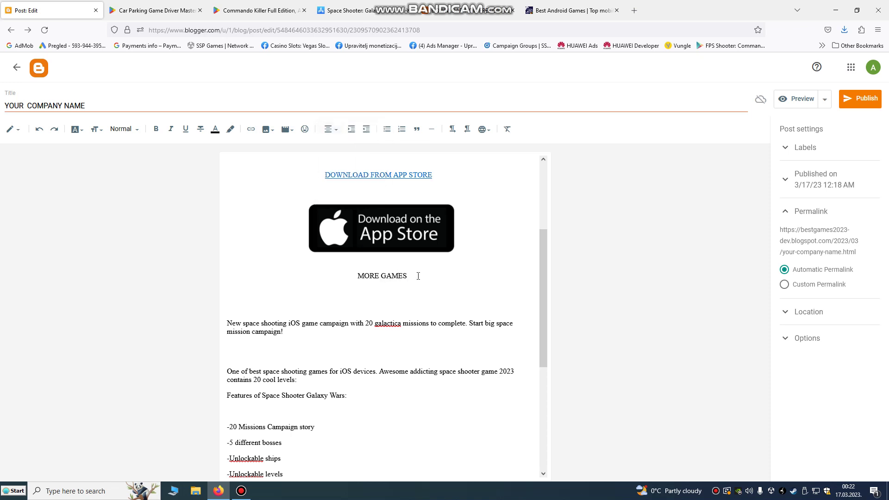
left_click_drag(414, 277, 365, 277)
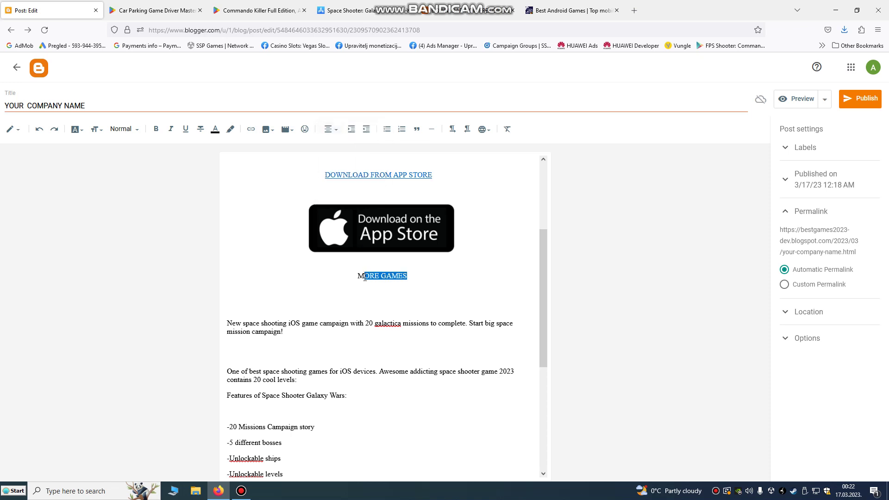
left_click(393, 291)
key("Return")
key("Return")
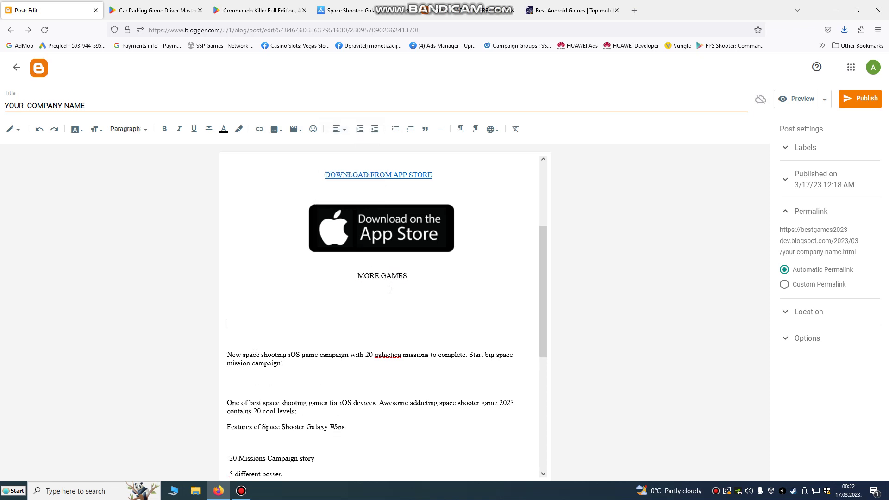
Drag the DLC SS512 image from the desktop into the post below MORE GAMES.
left_click_drag(682, 14, 715, 17)
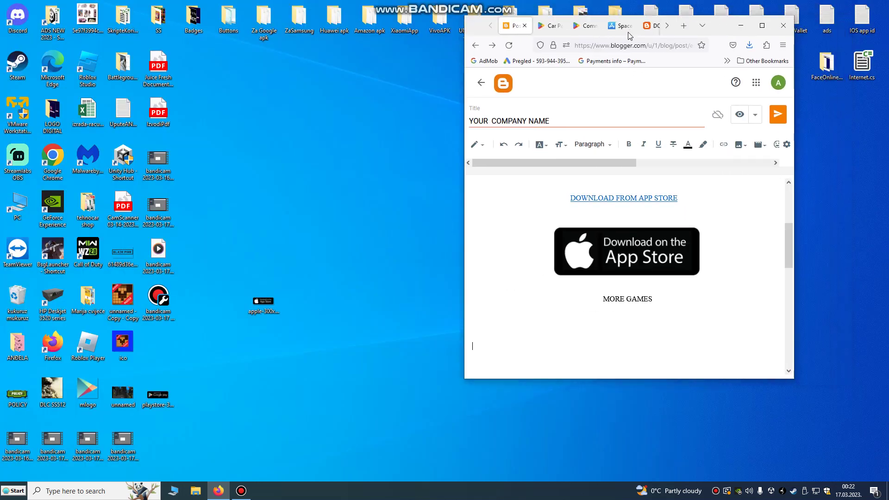
left_click_drag(124, 393, 287, 378)
left_click_drag(53, 391, 616, 241)
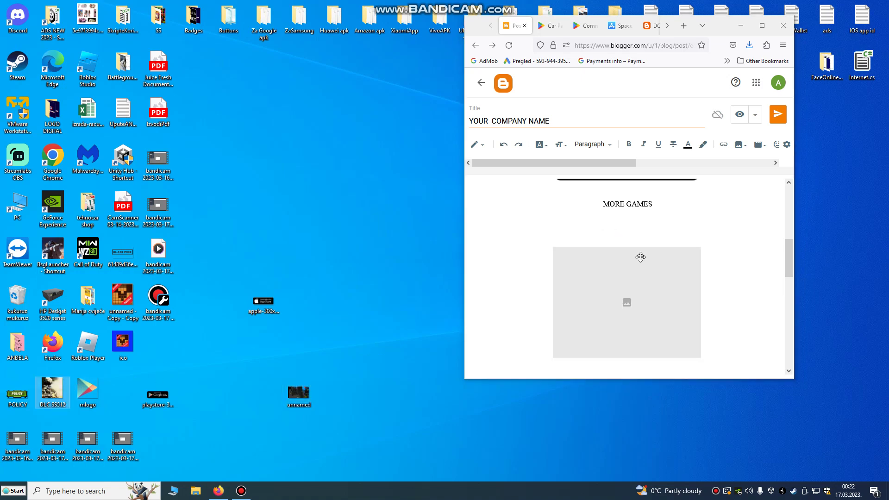
left_click(762, 25)
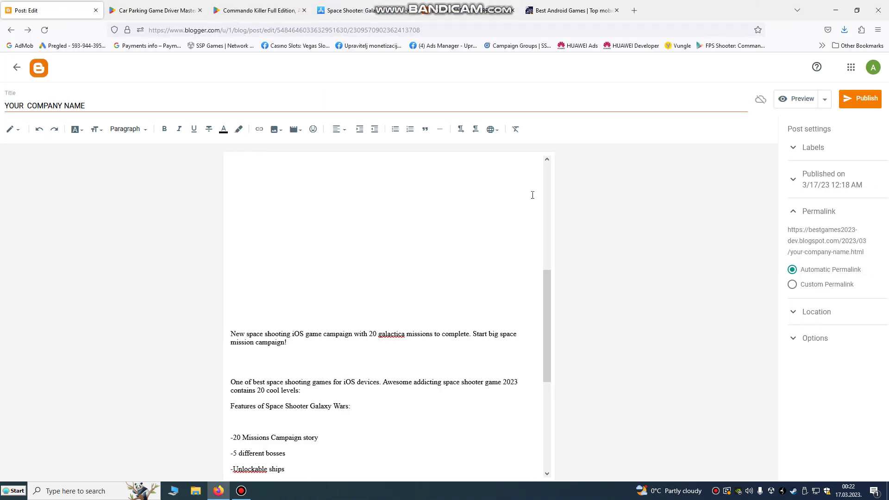
left_click(412, 304)
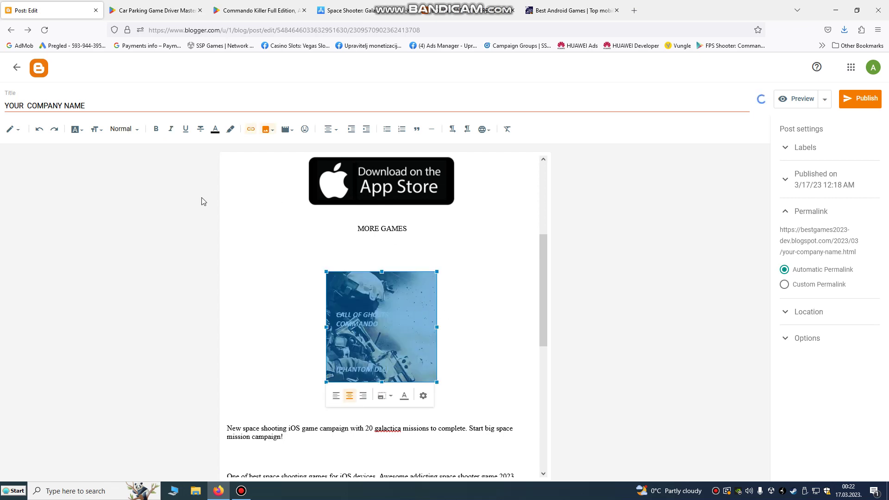
left_click(266, 6)
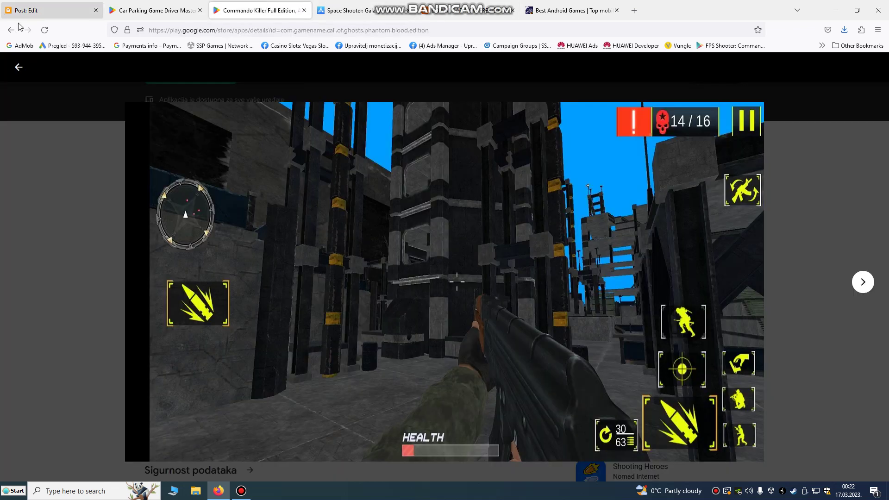
left_click(19, 66)
left_click(10, 31)
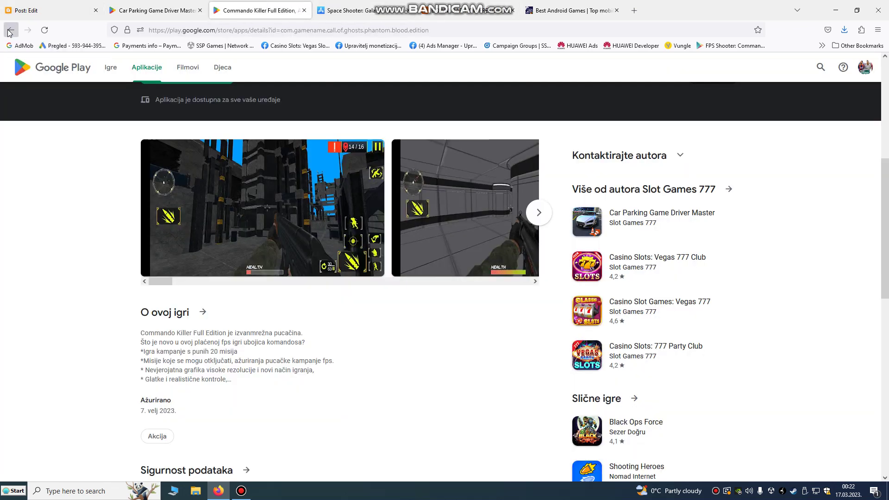
left_click(480, 191)
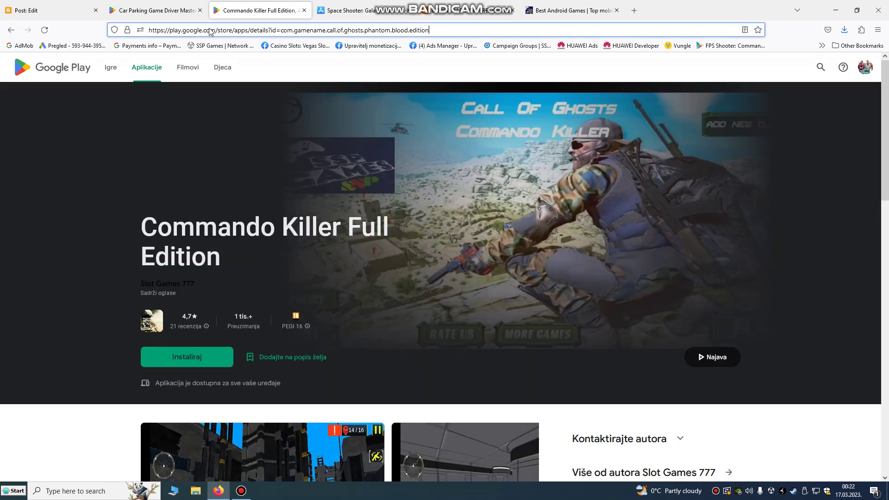
right_click(211, 30)
left_click(234, 82)
left_click(55, 11)
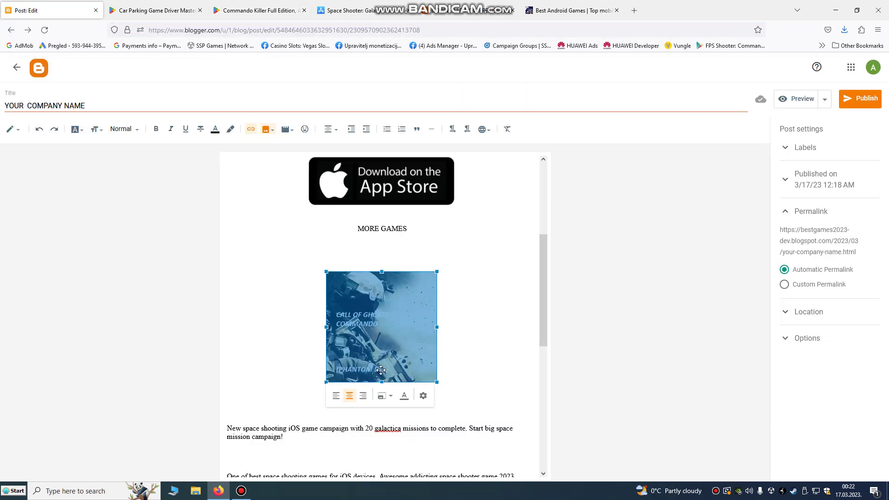
left_click(461, 332)
left_click(428, 336)
left_click(251, 129)
triple_click(403, 233)
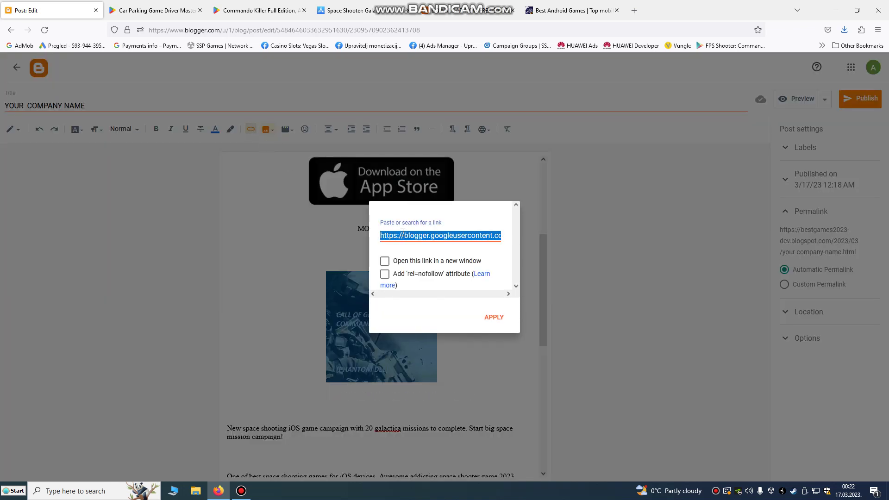
key("ctrl+v")
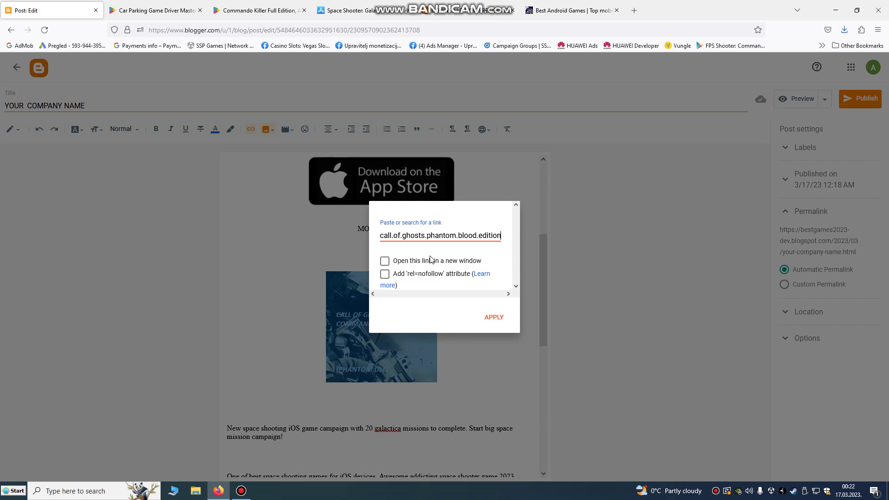
left_click(499, 317)
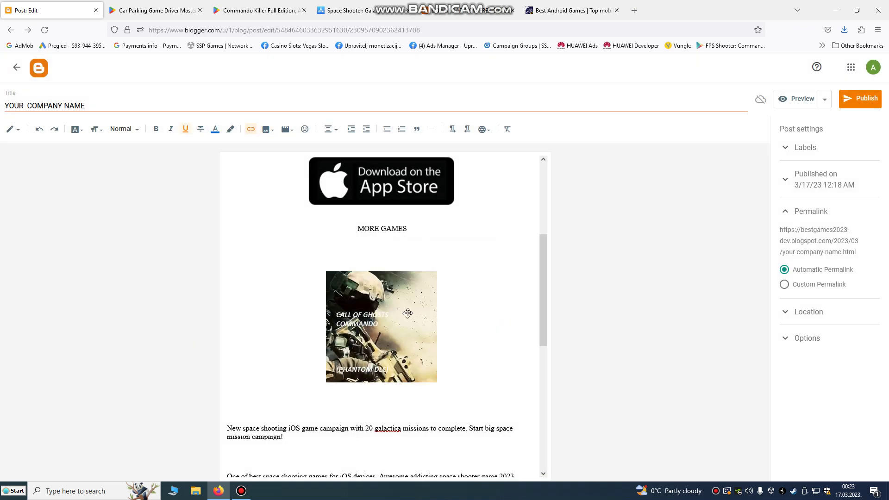
left_click(407, 313)
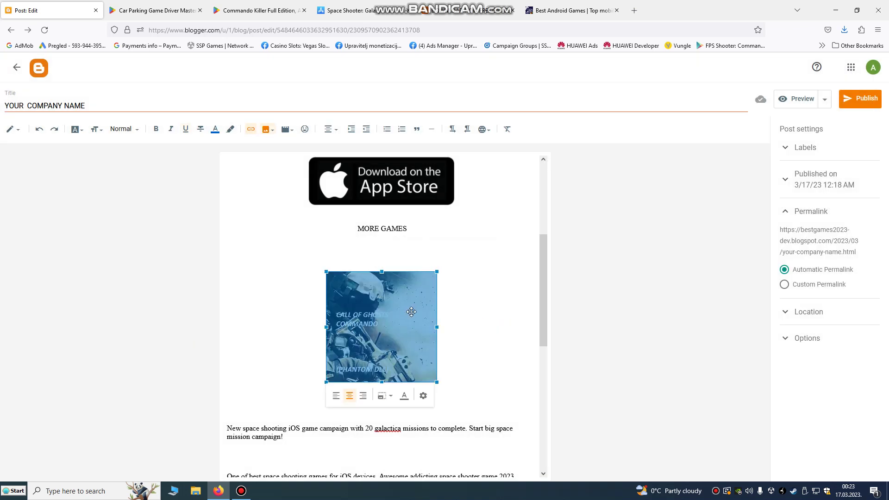
left_click(258, 10)
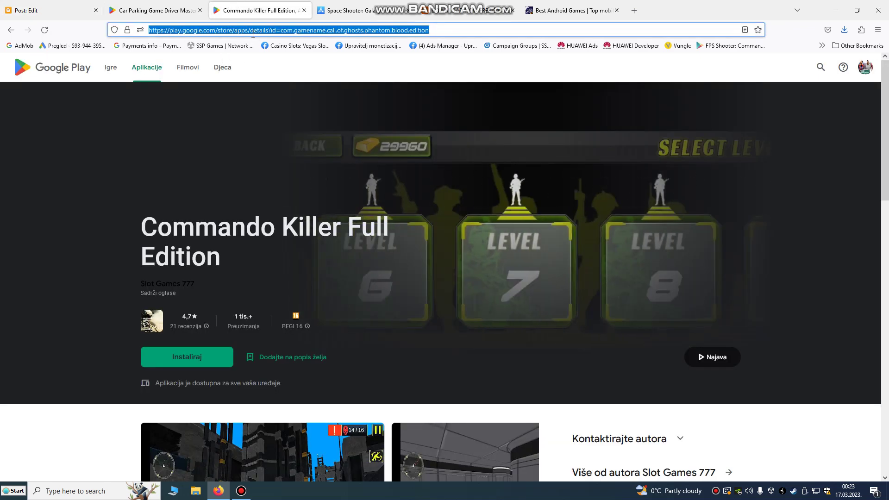
left_click(440, 28)
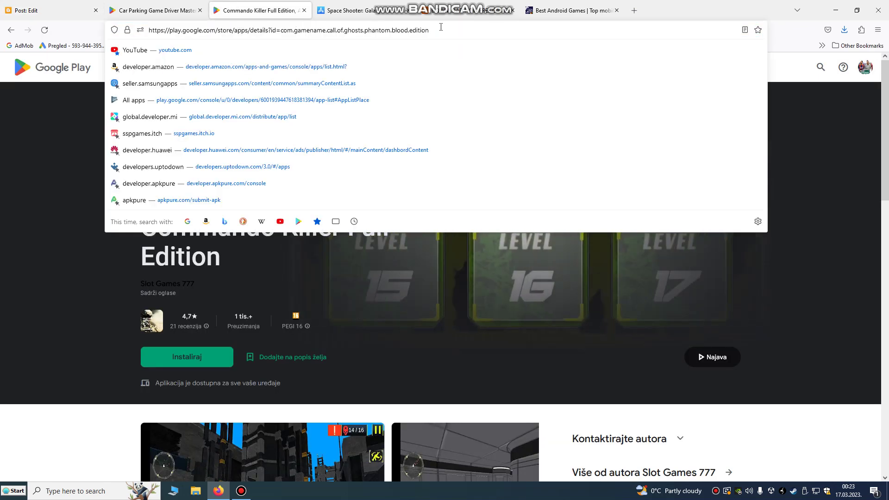
left_click_drag(440, 27, 150, 32)
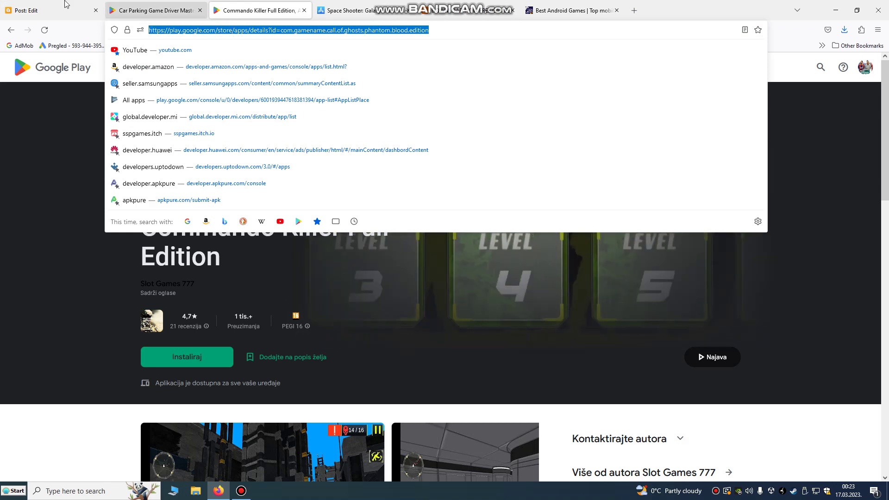
left_click(46, 10)
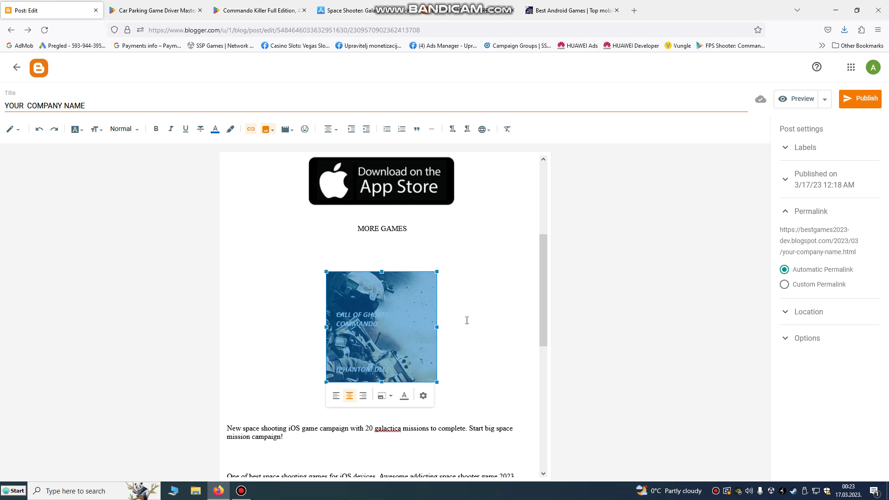
Confirm the App Store badge's link points to apps.apple.com without changing it.
scroll(452, 293, "up", 3)
left_click(418, 277)
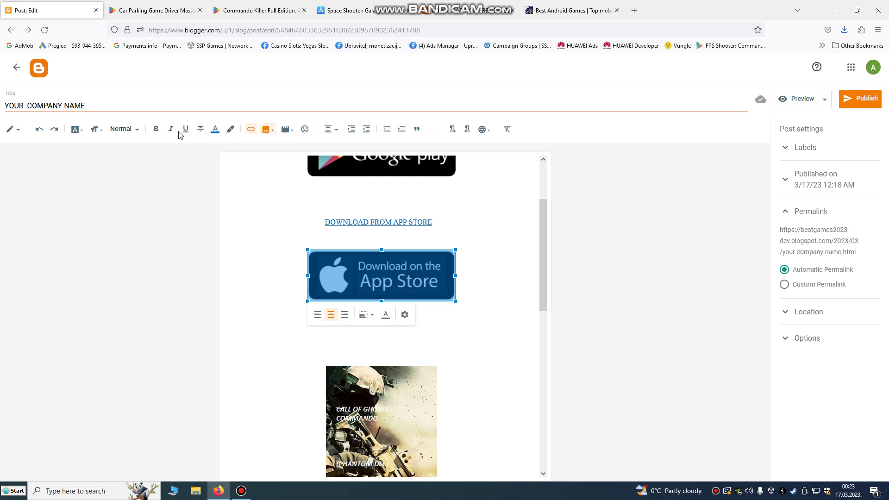
left_click(254, 132)
left_click(252, 231)
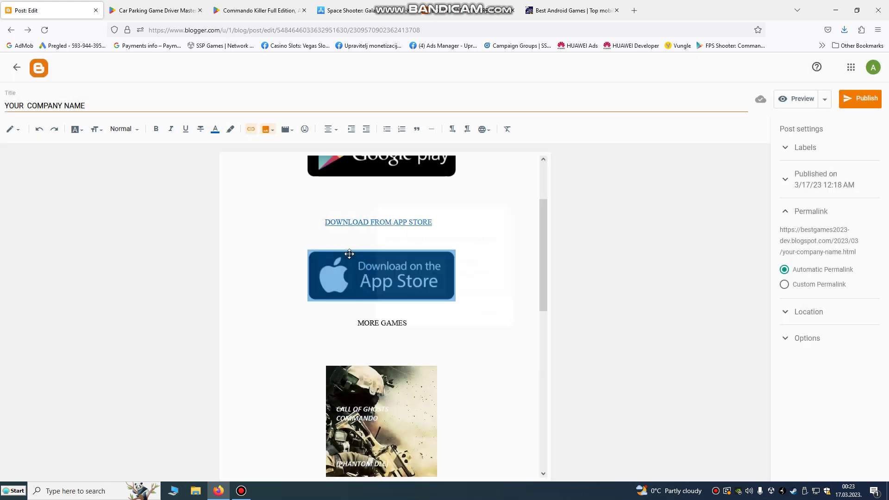
Select the Google Play badge image and look over the post.
scroll(349, 254, "up", 2)
left_click(379, 245)
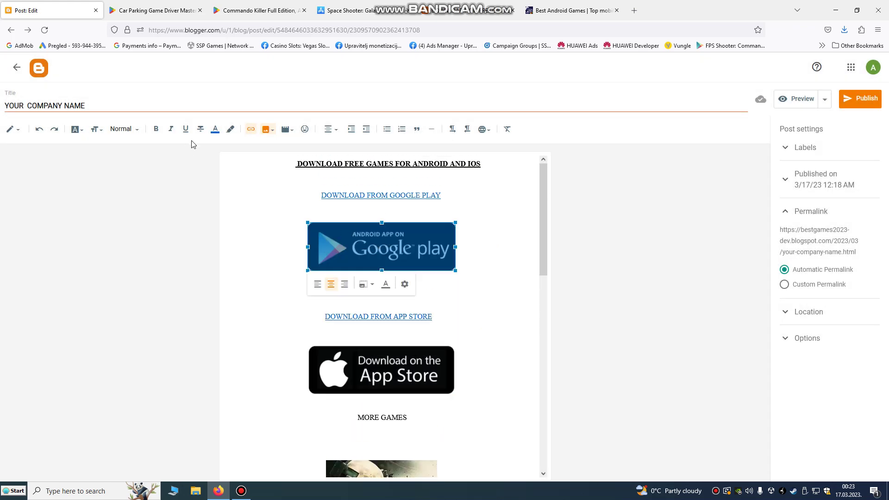
scroll(313, 255, "down", 10)
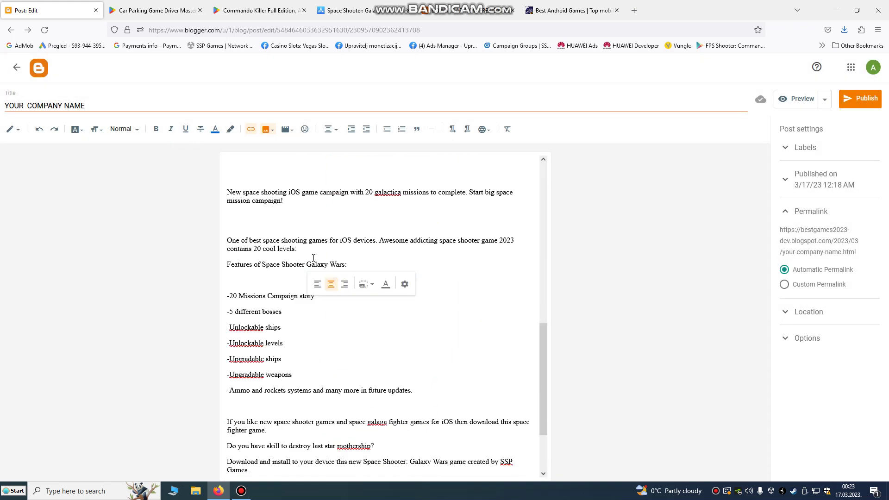
scroll(313, 257, "down", 3)
scroll(383, 310, "up", 13)
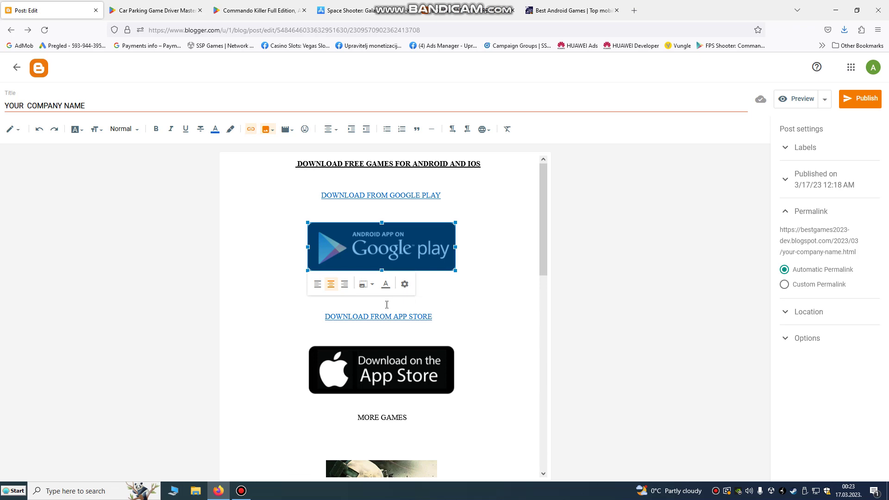
Browse the game entries on sspgames.wordpress.com, then return to the Blogger post editor.
left_click(572, 10)
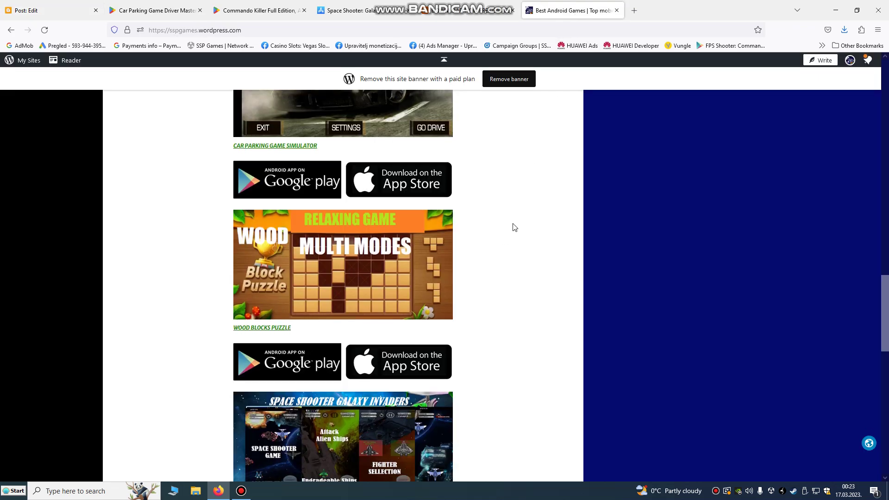
scroll(509, 226, "down", 10)
scroll(496, 291, "up", 2)
scroll(486, 321, "up", 15)
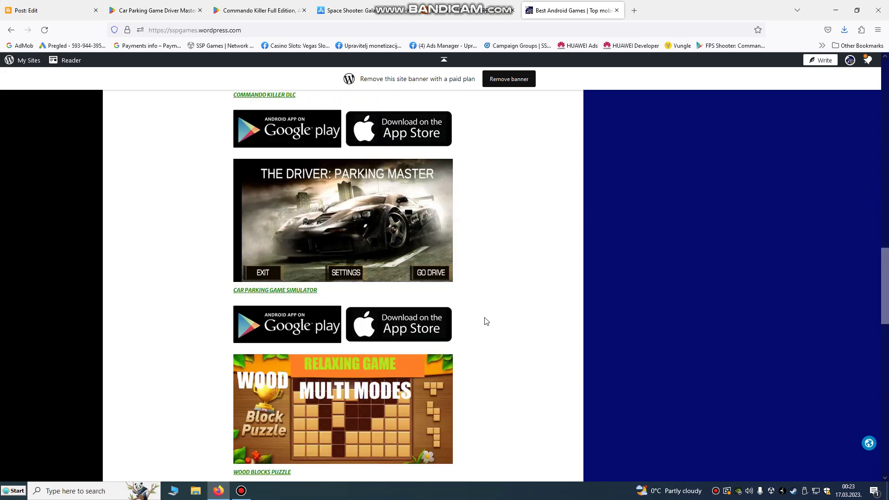
scroll(486, 321, "down", 15)
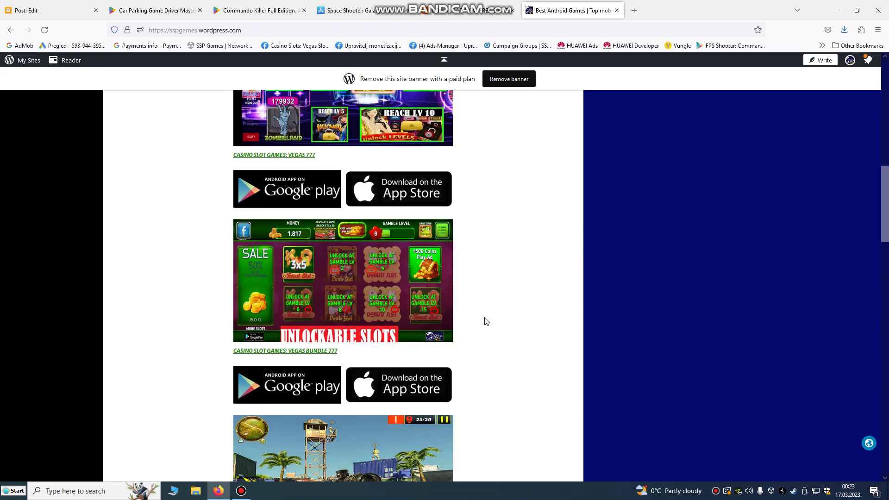
scroll(486, 320, "down", 2)
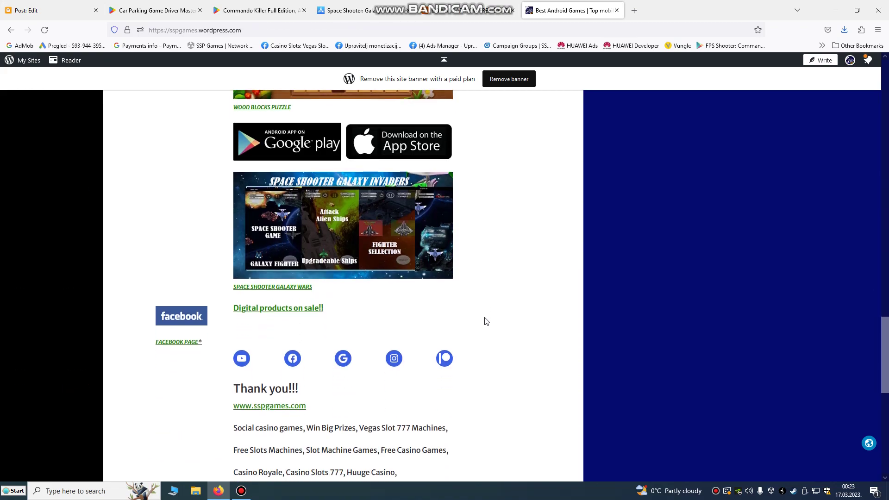
scroll(485, 320, "up", 10)
left_click(58, 2)
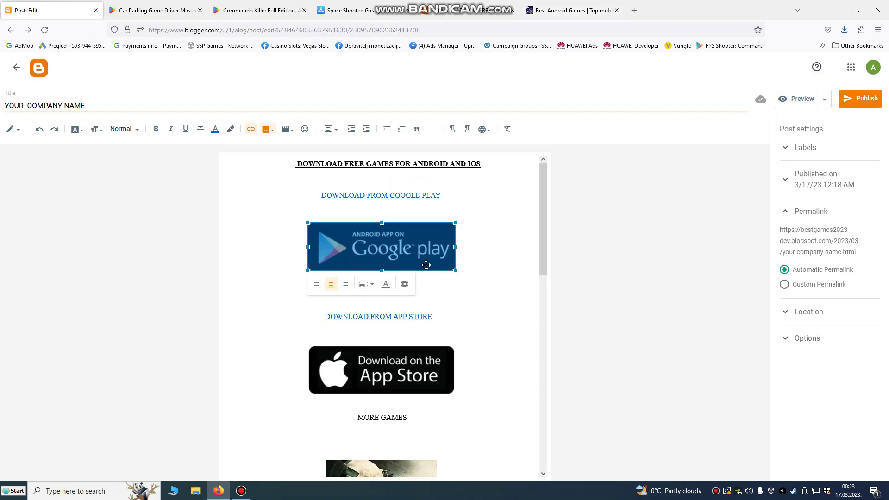
Review the post in HTML view, then switch back to Compose view and scroll through it.
left_click(483, 306)
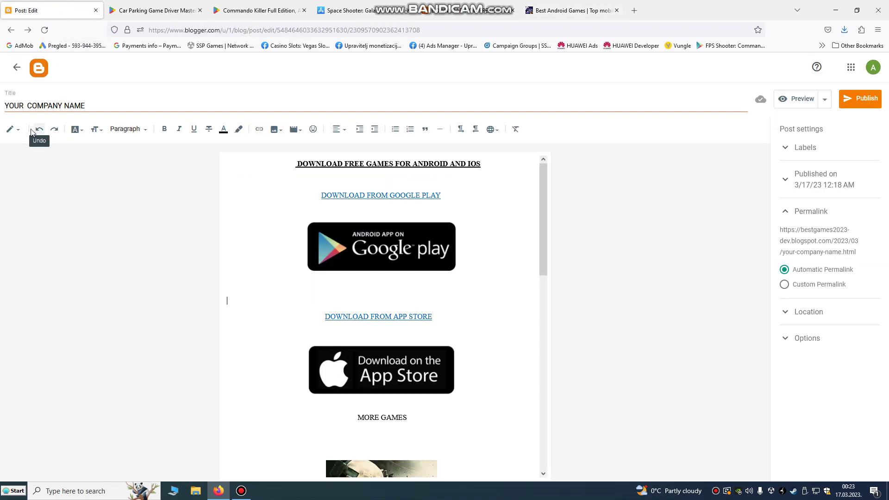
left_click(12, 129)
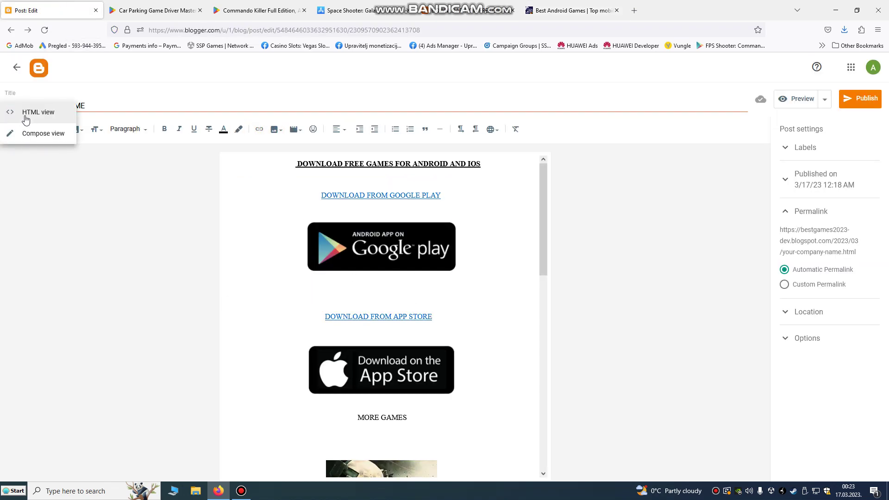
left_click(25, 119)
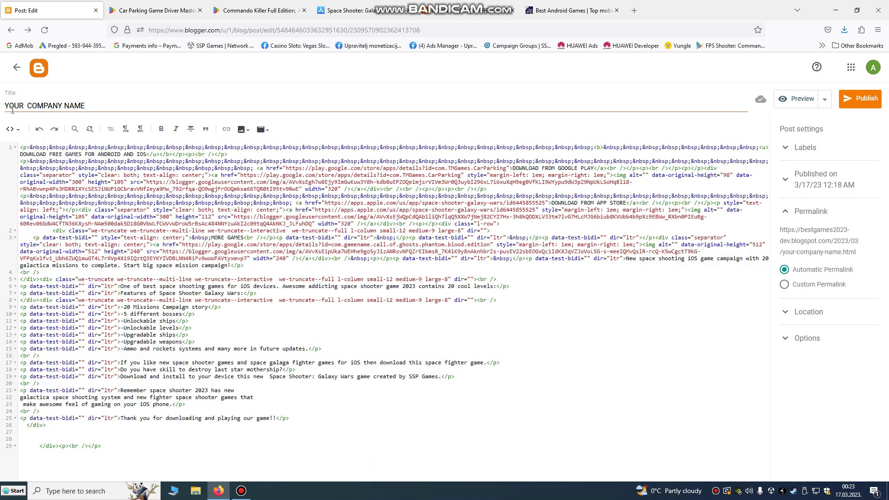
left_click(12, 130)
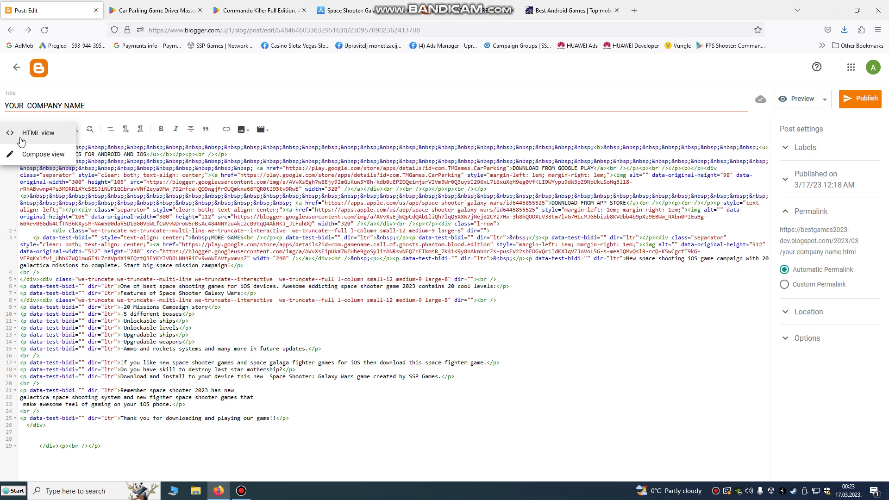
left_click(19, 154)
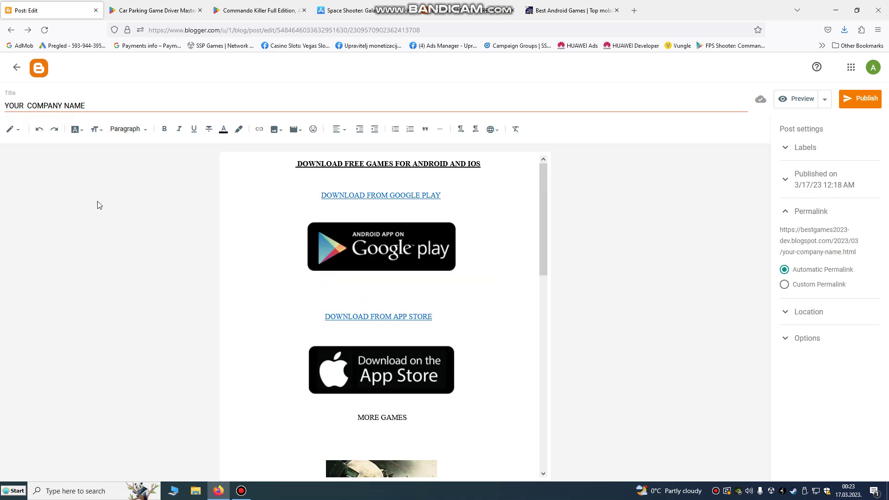
scroll(370, 258, "down", 10)
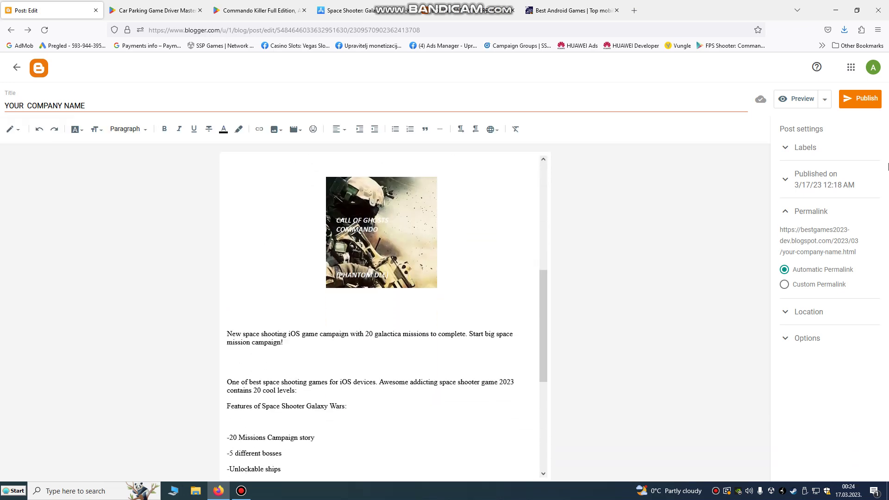
scroll(433, 330, "up", 10)
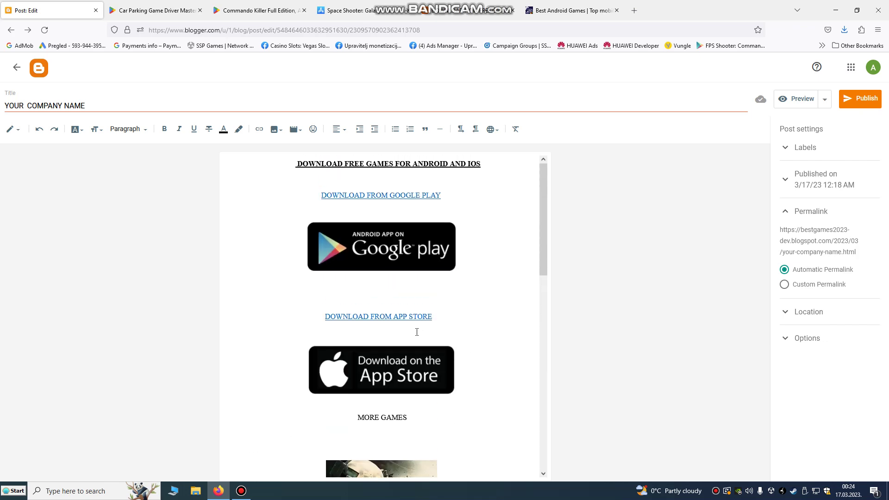
Publish the 'YOUR COMPANY NAME' post and go to the blog's public tab.
left_click(862, 106)
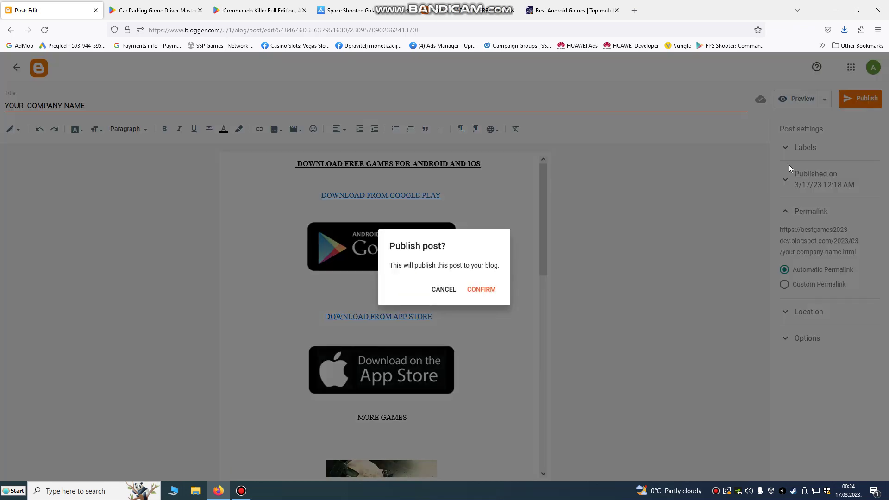
left_click(480, 288)
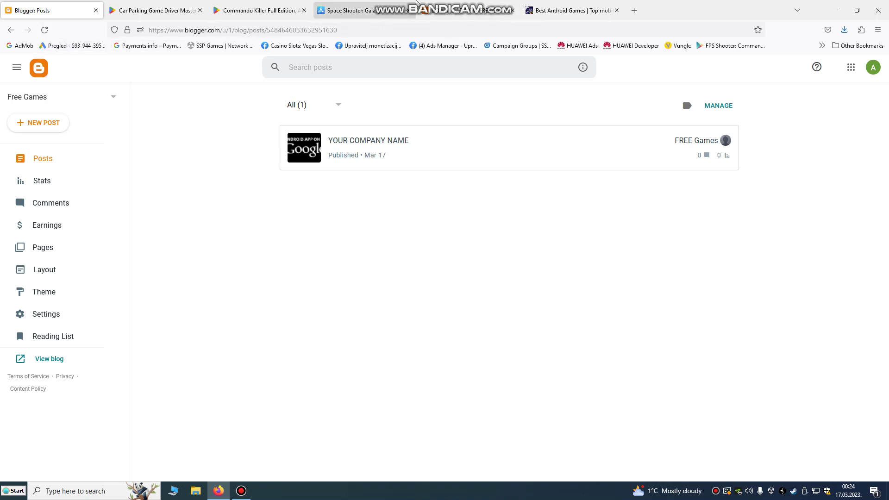
left_click(421, 7)
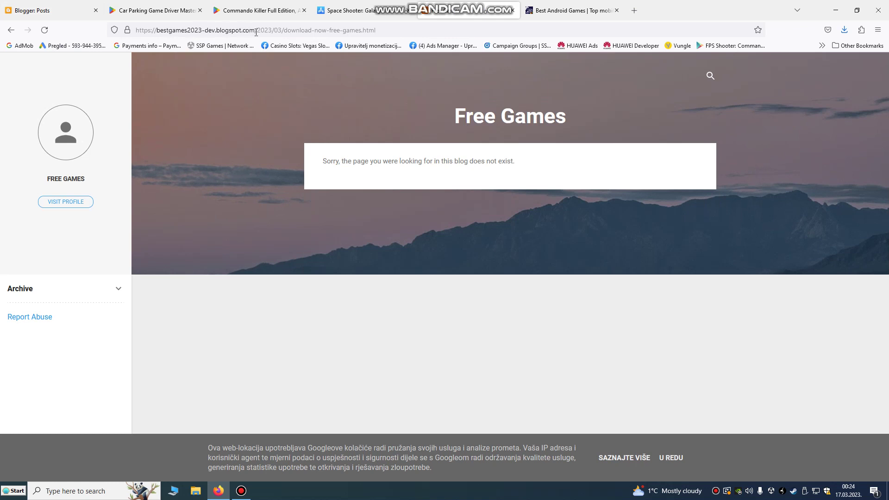
Load the Free Games blog home page from its copied address and open the YOUR COMPANY NAME post.
left_click_drag(256, 32, 140, 34)
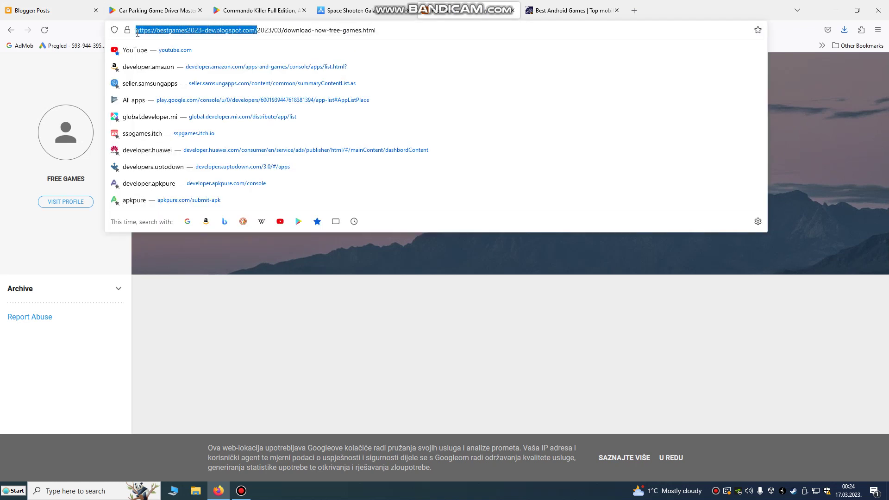
right_click(160, 30)
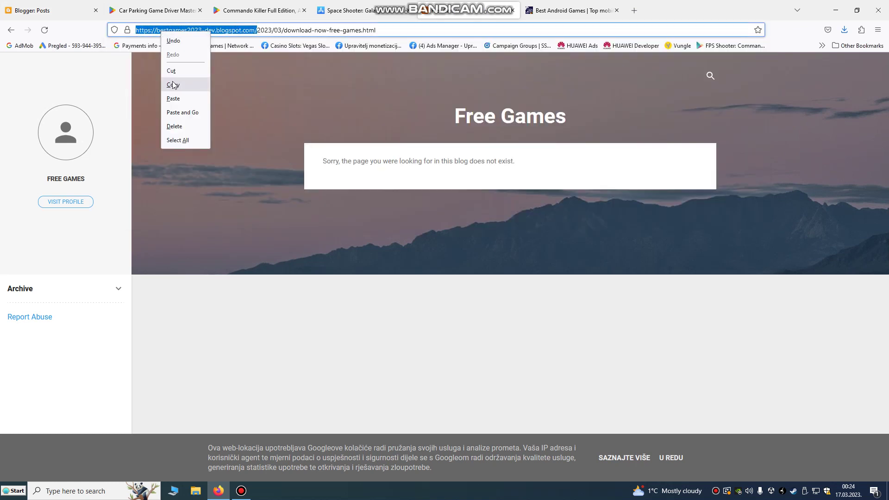
left_click(172, 81)
left_click_drag(385, 29, 135, 31)
key("BackSpace")
key("ctrl+v")
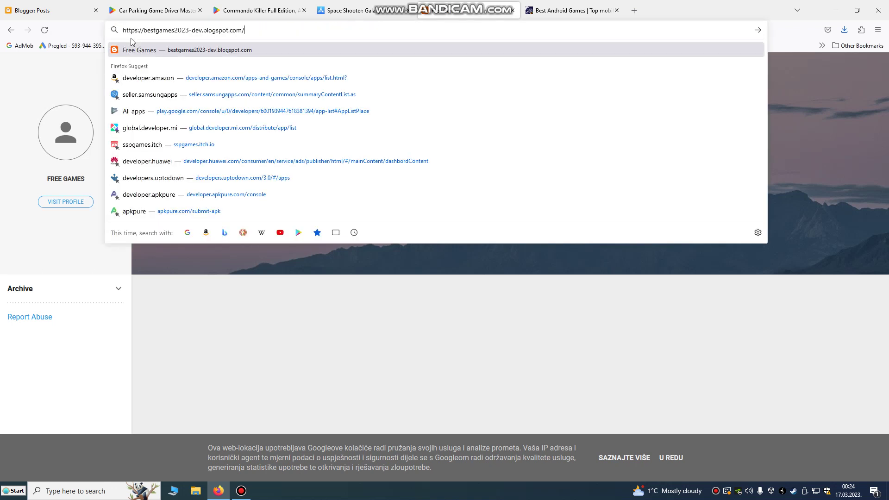
left_click(185, 55)
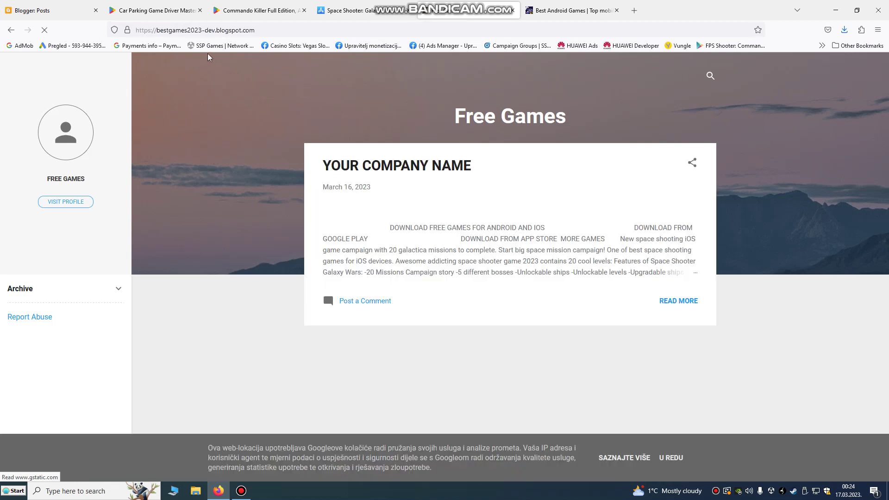
scroll(331, 170, "down", 2)
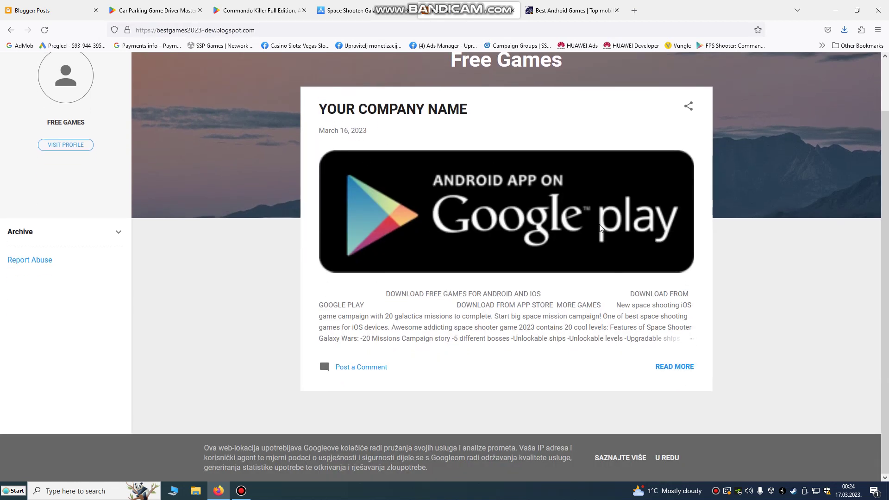
left_click(658, 368)
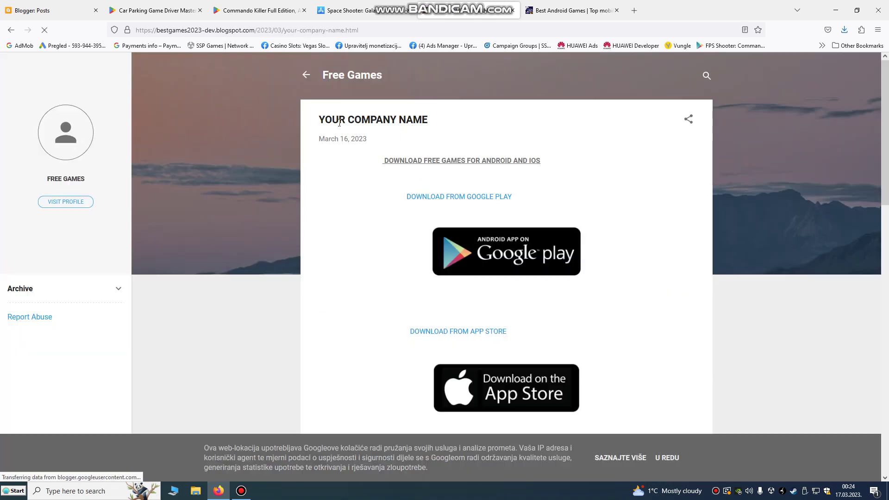
Test that the Google Play and App Store badges open their store pages.
scroll(439, 194, "down", 8)
scroll(450, 198, "up", 5)
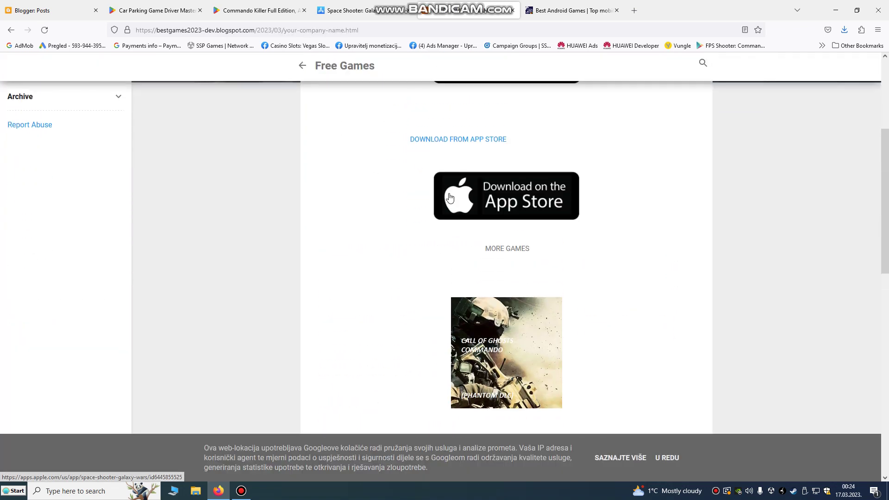
scroll(500, 245, "down", 5)
scroll(498, 255, "up", 5)
scroll(499, 255, "up", 5)
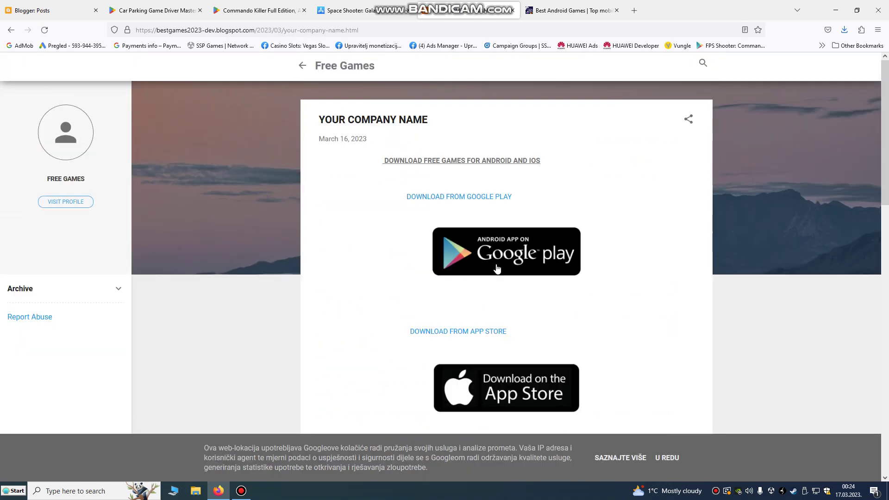
left_click(507, 247)
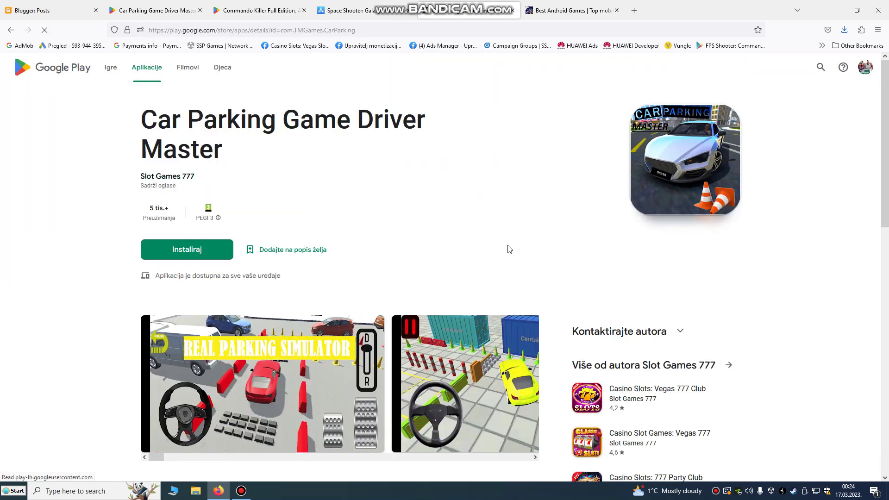
left_click(11, 29)
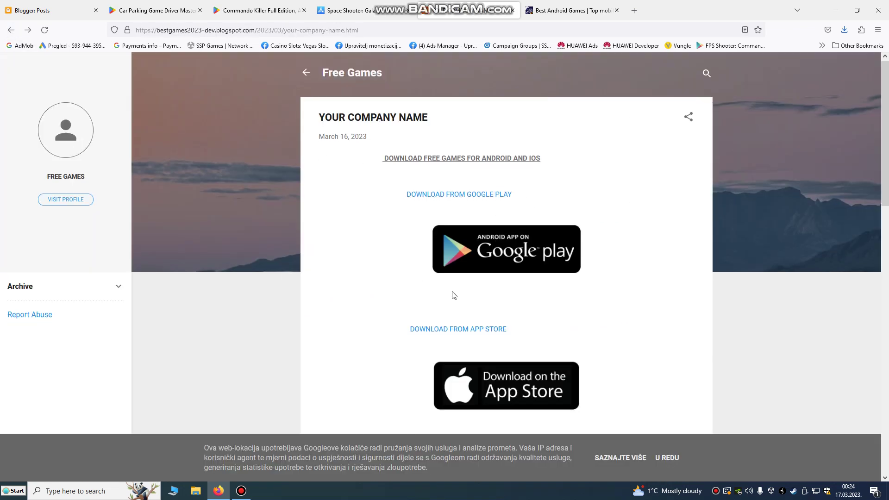
scroll(492, 241, "down", 3)
left_click(492, 243)
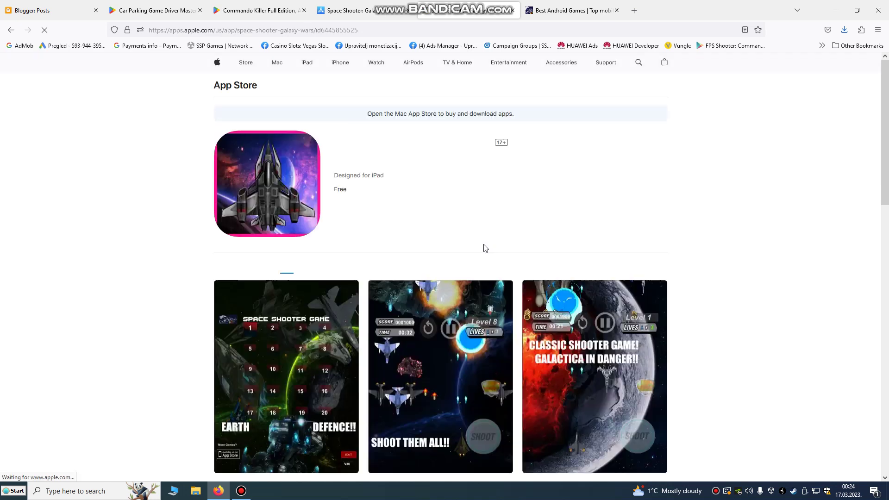
left_click(12, 30)
Test the Call of Ghosts game image link, then return to the Blogger posts list.
scroll(344, 212, "down", 3)
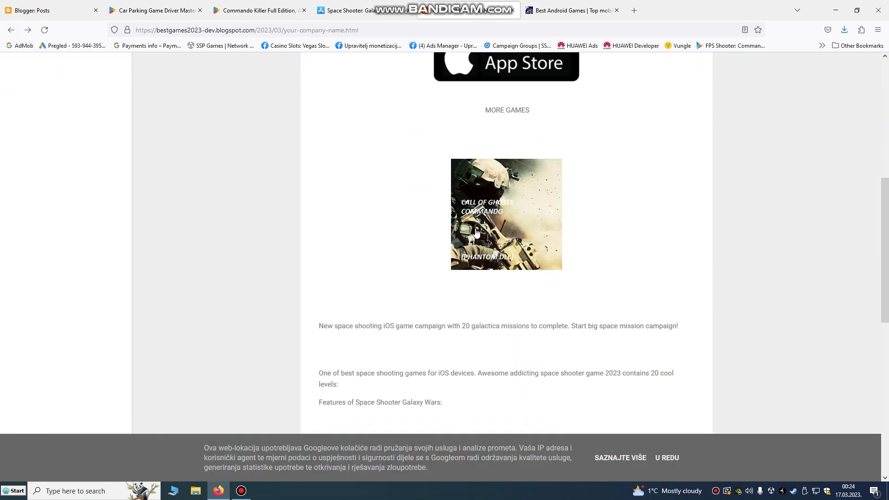
left_click(504, 216)
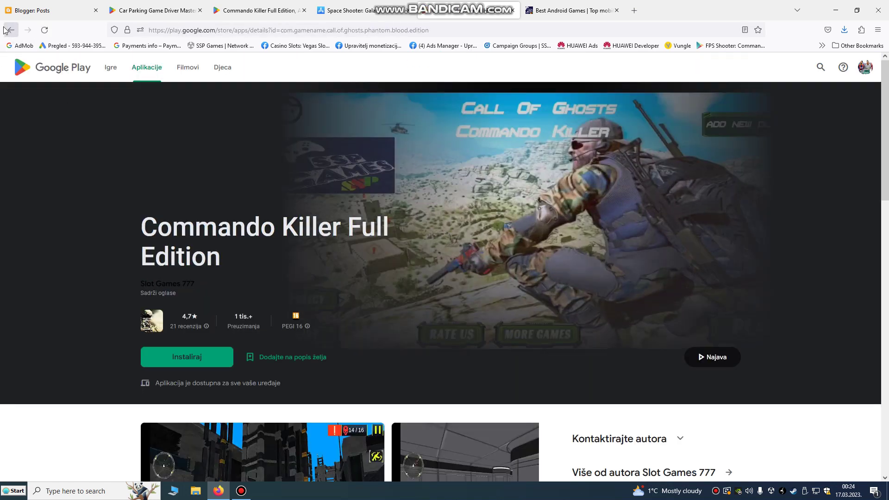
left_click(11, 30)
scroll(371, 199, "up", 5)
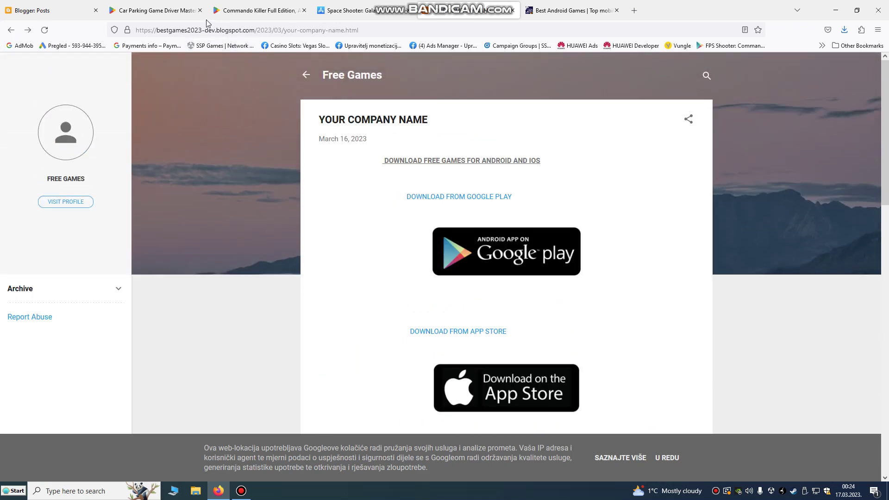
left_click(58, 9)
Open the YOUR COMPANY NAME post and browse the YouTube video insert options, including uploads and Search.
left_click(335, 153)
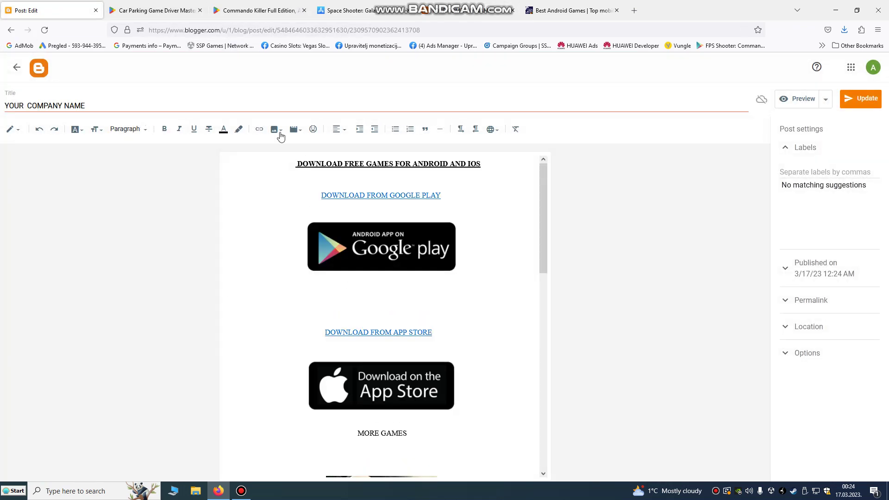
left_click(298, 131)
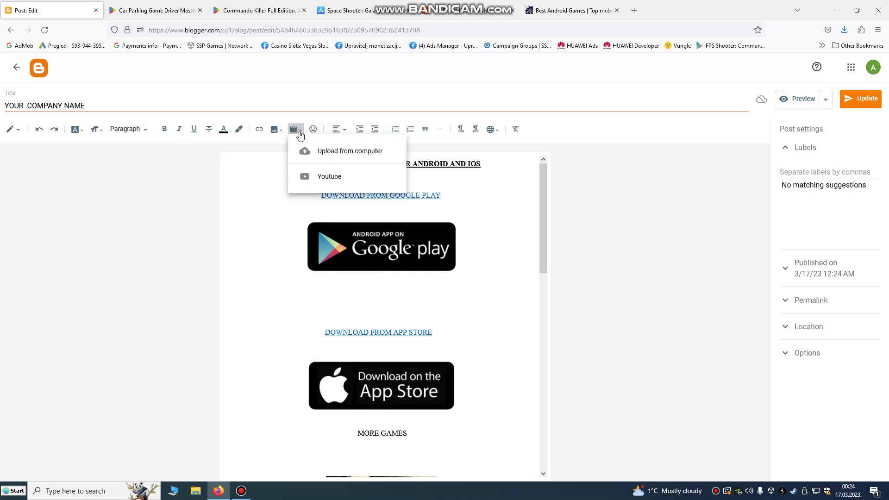
left_click(327, 176)
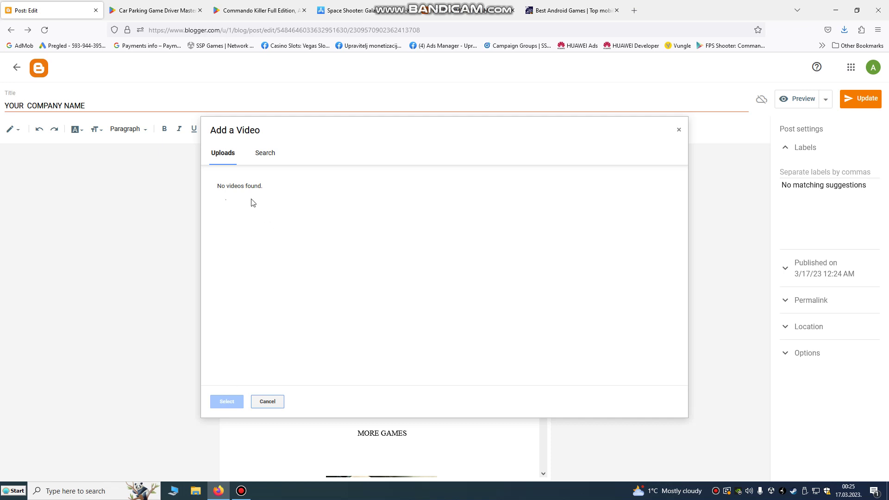
left_click(227, 160)
left_click(256, 158)
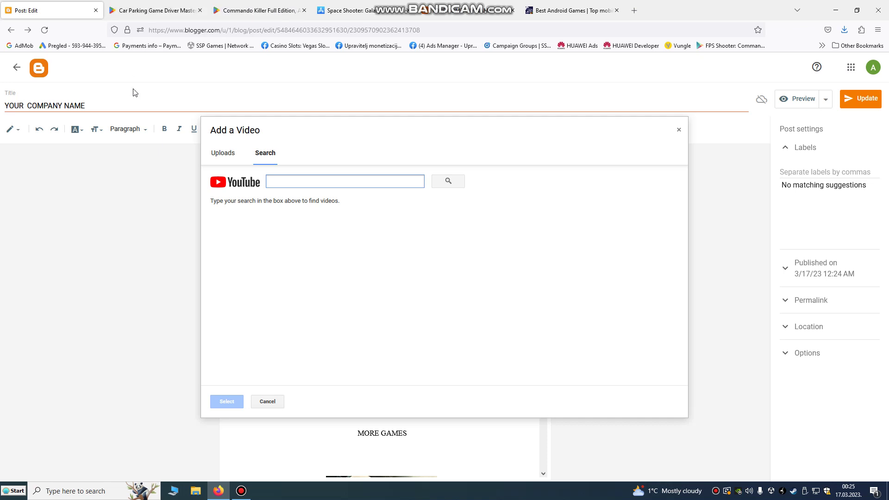
Cancel the video dialog and leave the post editor, discarding the unsaved changes.
left_click(267, 400)
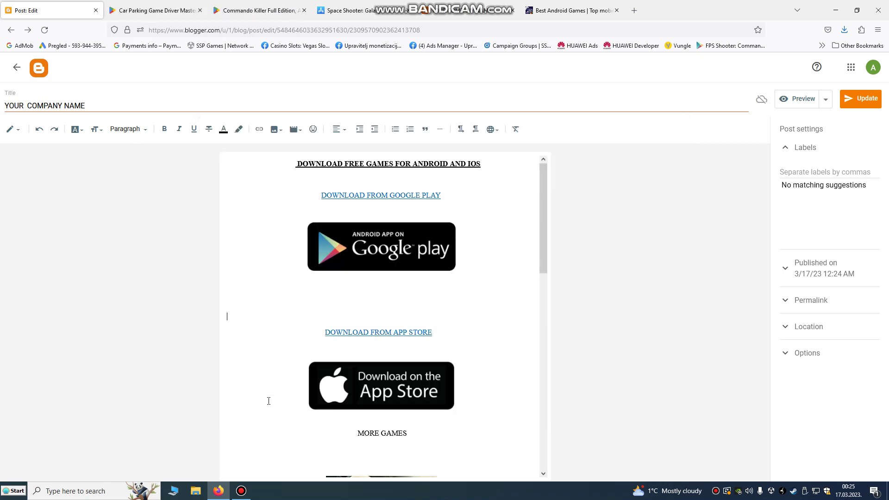
left_click(17, 67)
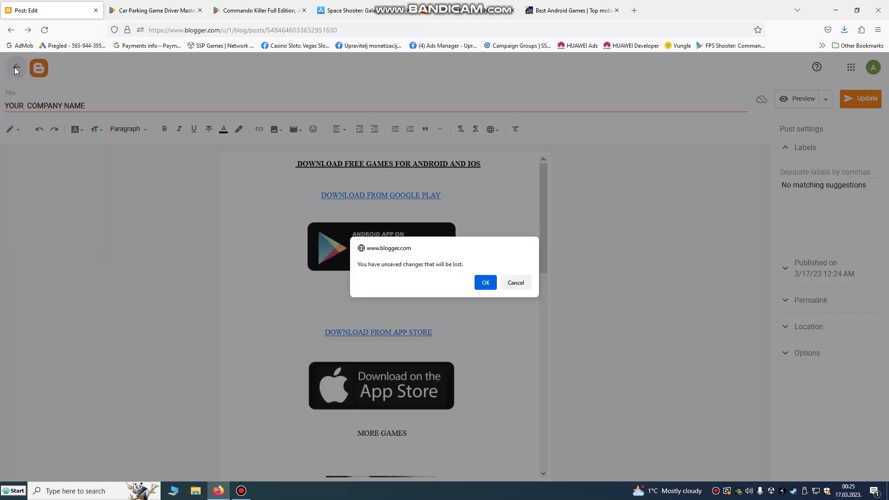
left_click(481, 285)
Create a new page titled PRIVACY POLICY with the body text MAKE NEW POLICY.
left_click(63, 316)
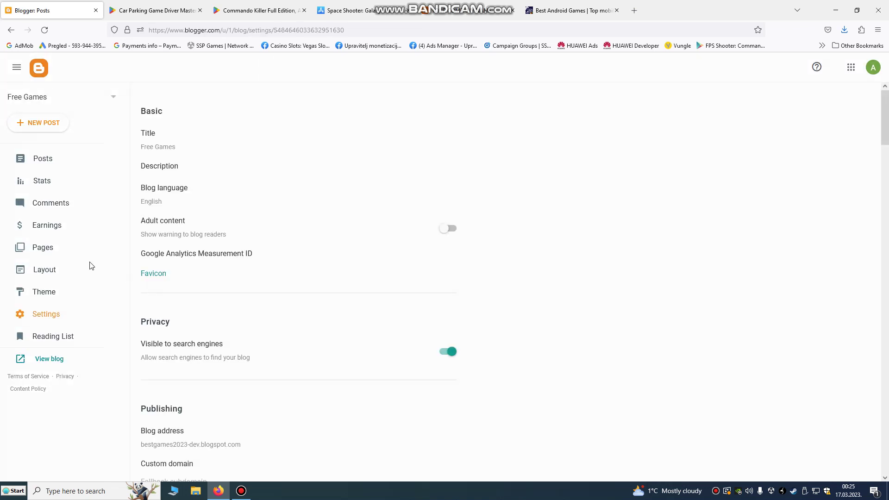
left_click(59, 249)
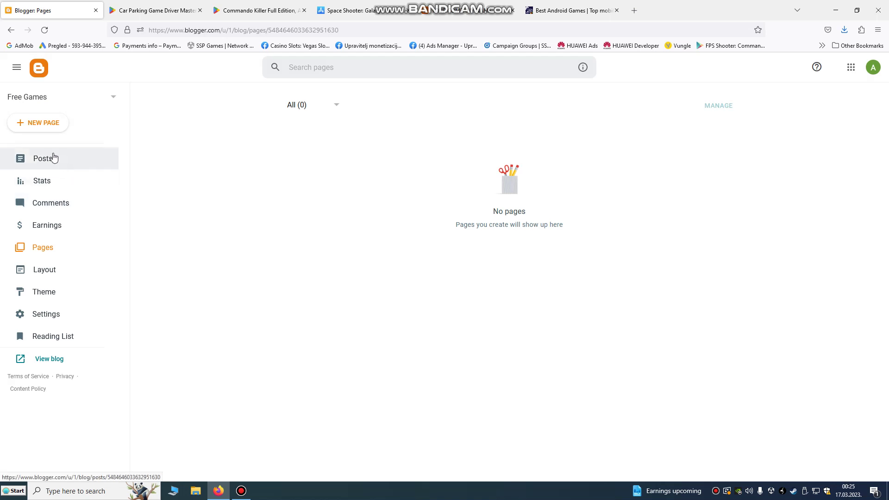
left_click(41, 125)
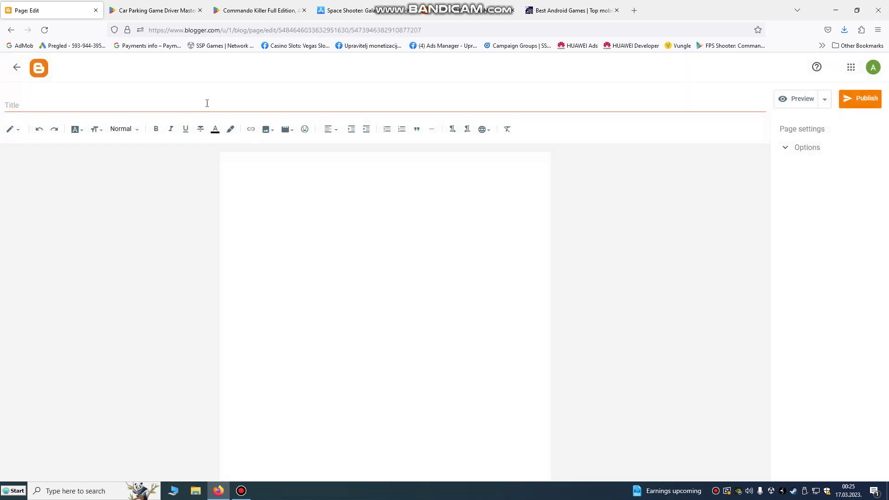
left_click(207, 103)
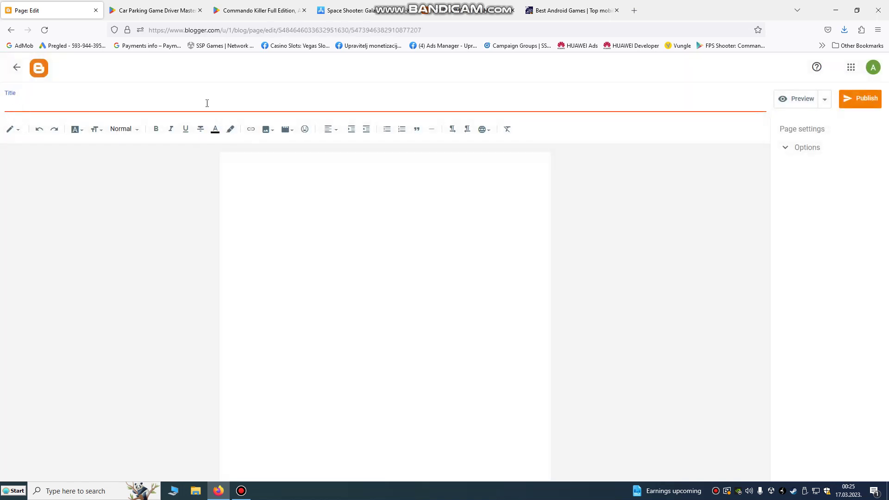
type("PRIVACY POLICY")
left_click(266, 195)
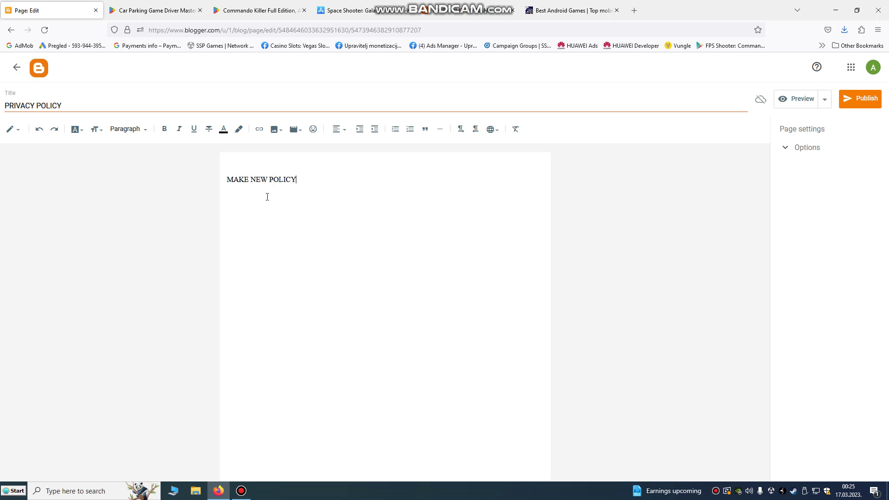
Publish the PRIVACY POLICY page and reopen it in the editor.
left_click(872, 102)
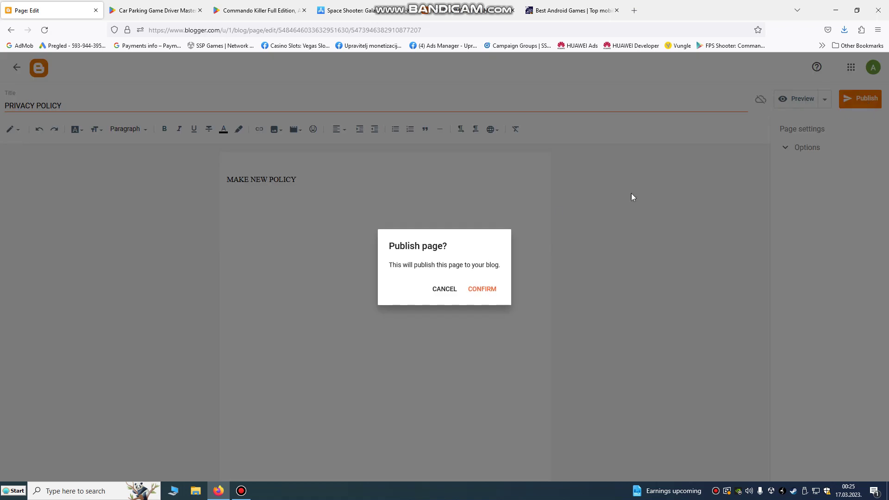
left_click(492, 291)
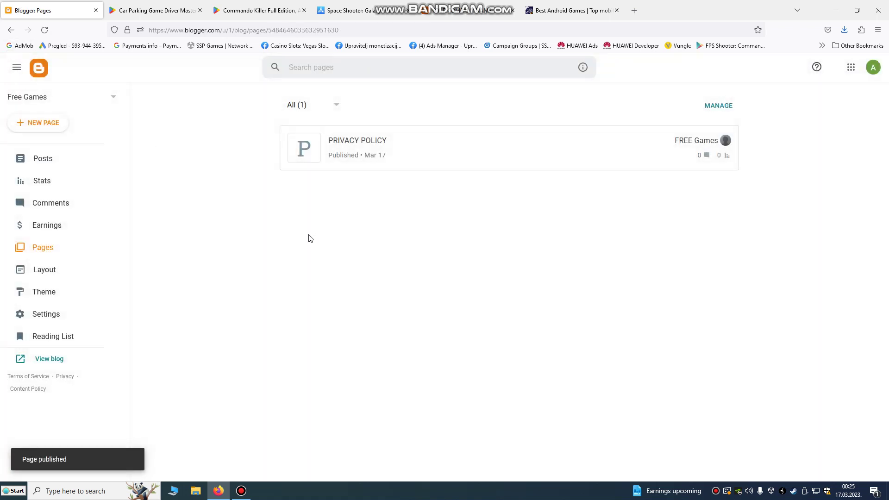
left_click(354, 145)
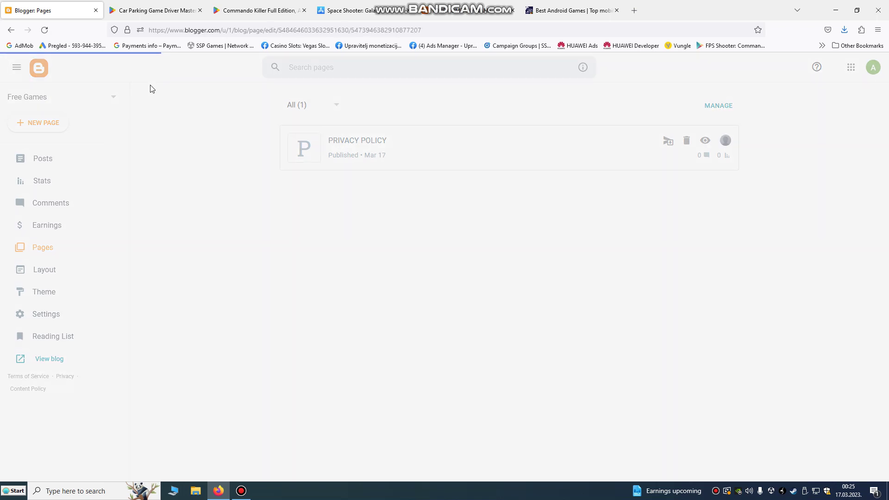
Inspect the blog address in Settings, then cancel without changing it.
left_click(17, 68)
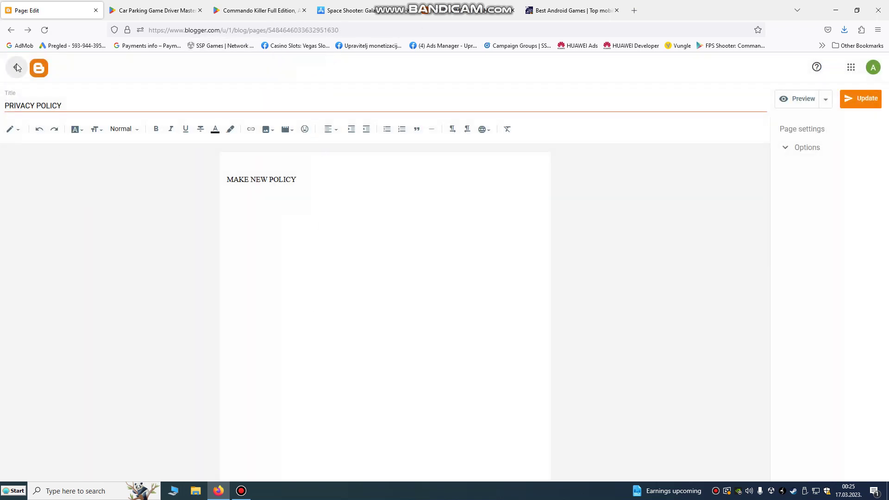
left_click(48, 160)
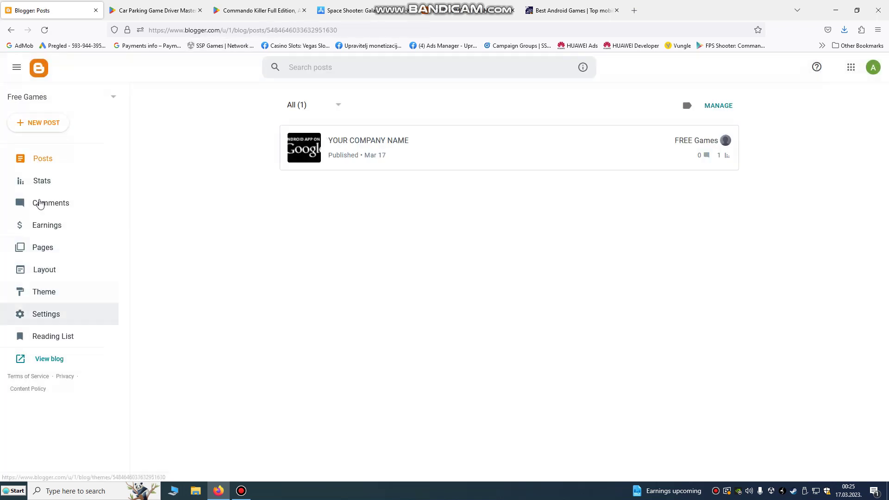
left_click(46, 313)
scroll(343, 245, "down", 6)
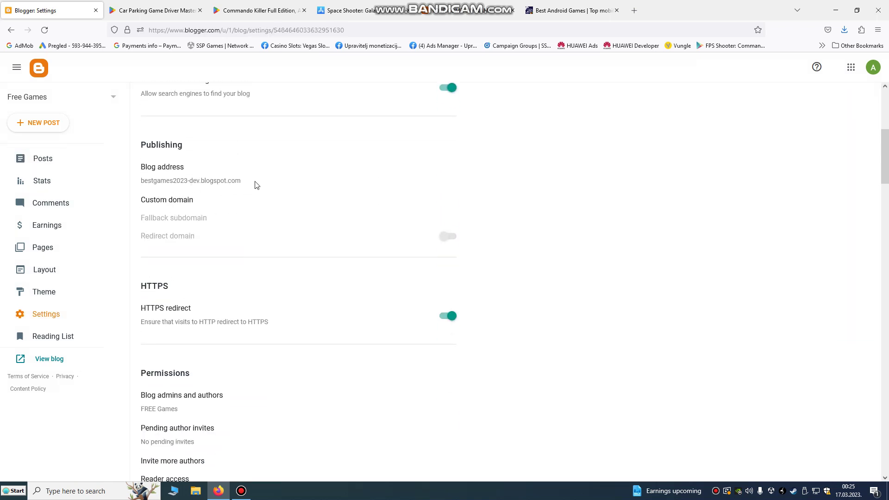
left_click_drag(254, 185, 147, 185)
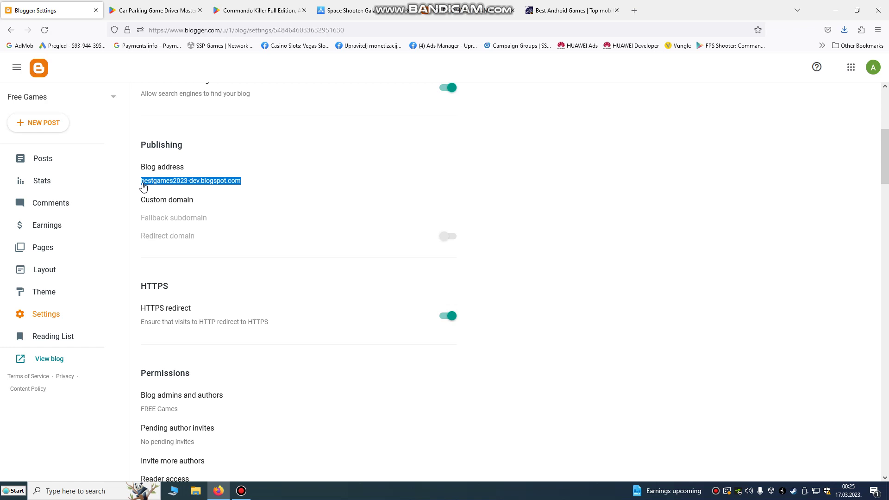
left_click(147, 185)
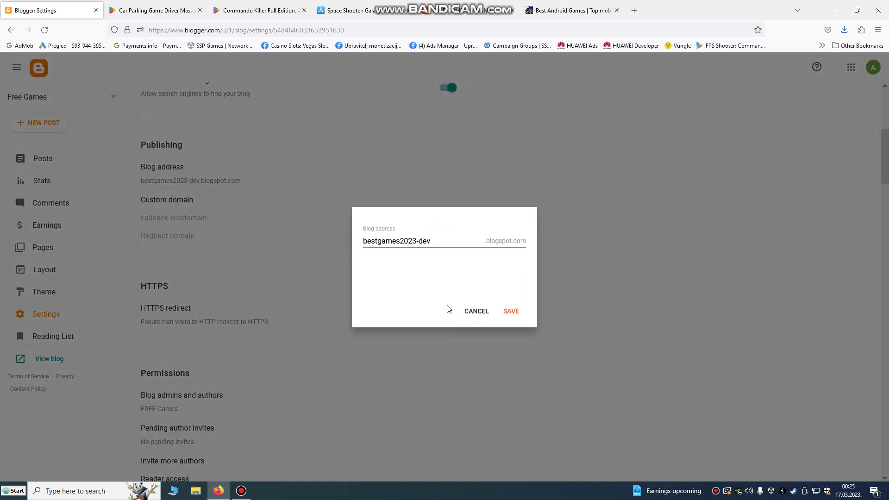
left_click(463, 313)
Review the live YOUR COMPANY NAME post with its two store badges.
left_click(451, 10)
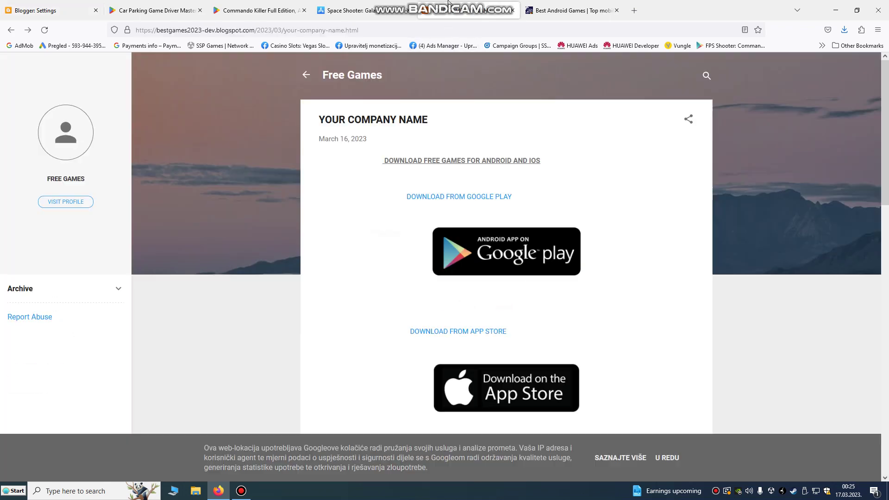
scroll(473, 204, "down", 6)
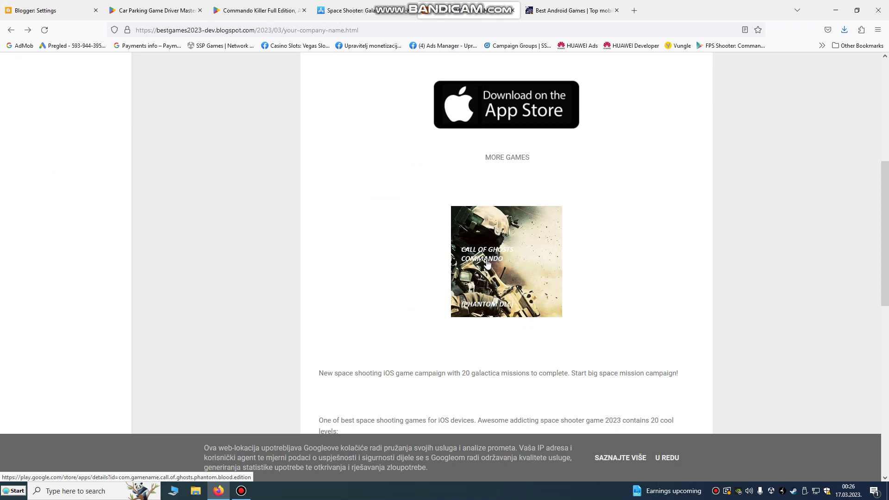
scroll(487, 263, "up", 6)
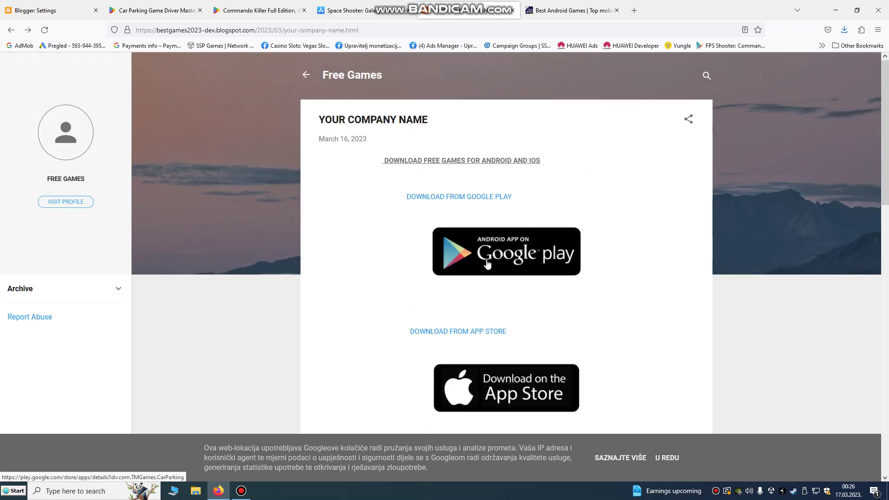
scroll(487, 263, "down", 1)
scroll(488, 264, "up", 1)
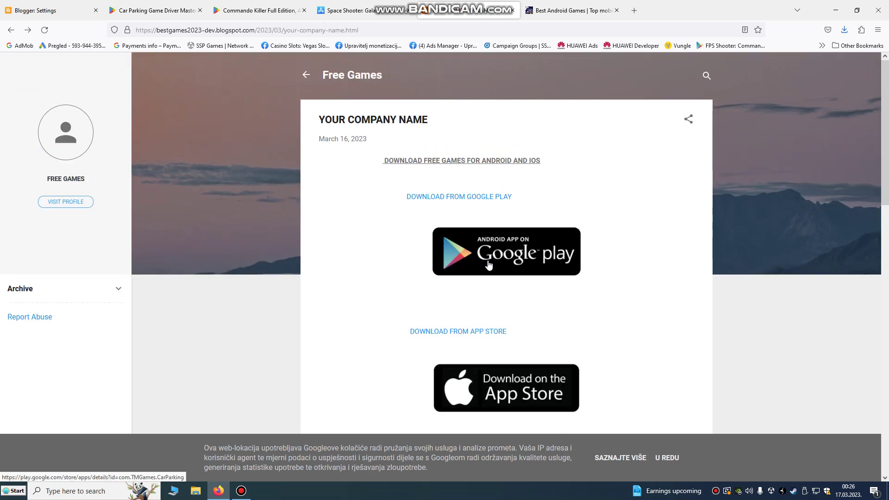